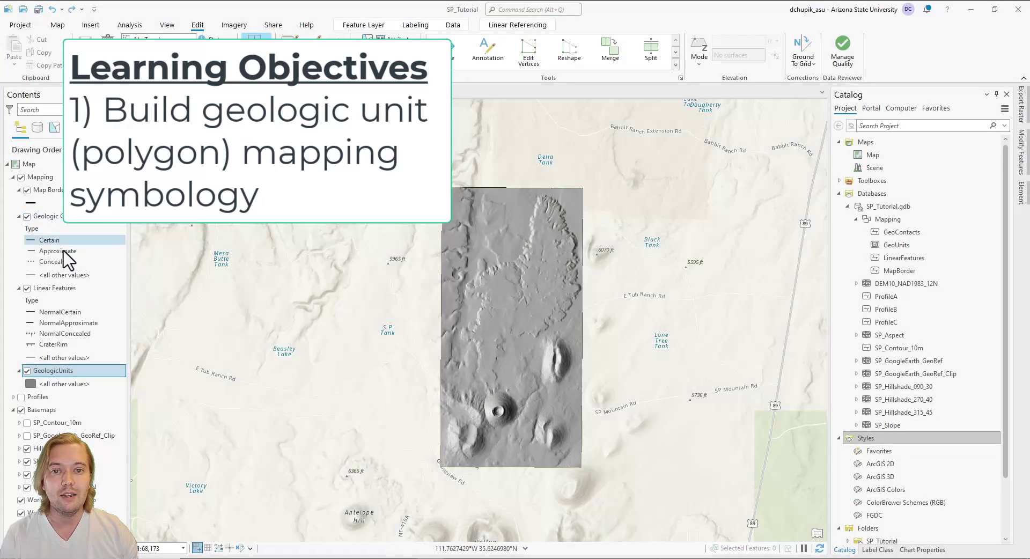
- Turn on the SP_GoogleEarth_GeoRef_Clip imagery, zoom in, pan around the lava flow, then zoom back out
{"action": "left_click", "coordinate": [27, 436]}
{"action": "scroll", "coordinate": [524, 391], "scroll_direction": "up", "scroll_amount": 2}
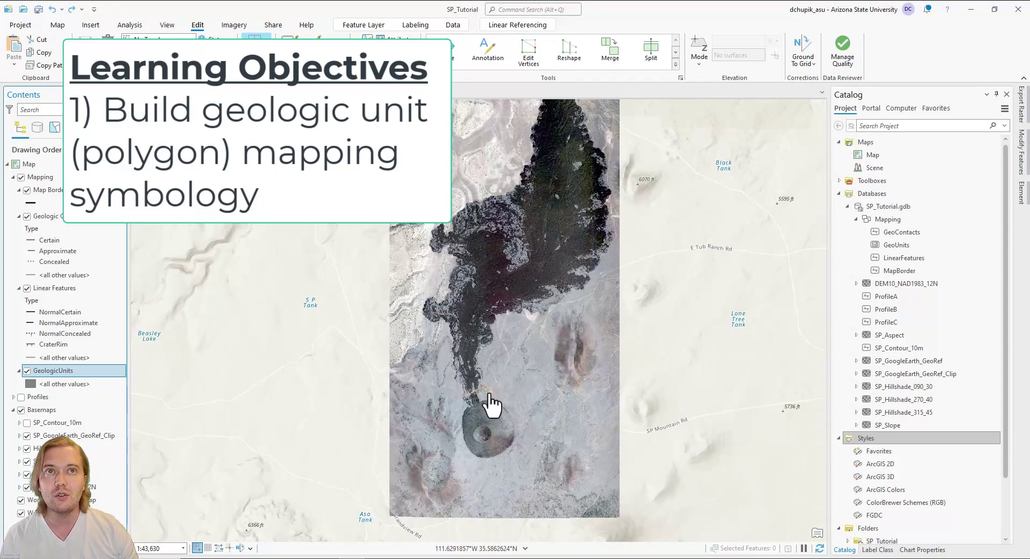
{"action": "left_click_drag", "start_coordinate": [491, 298], "coordinate": [509, 377]}
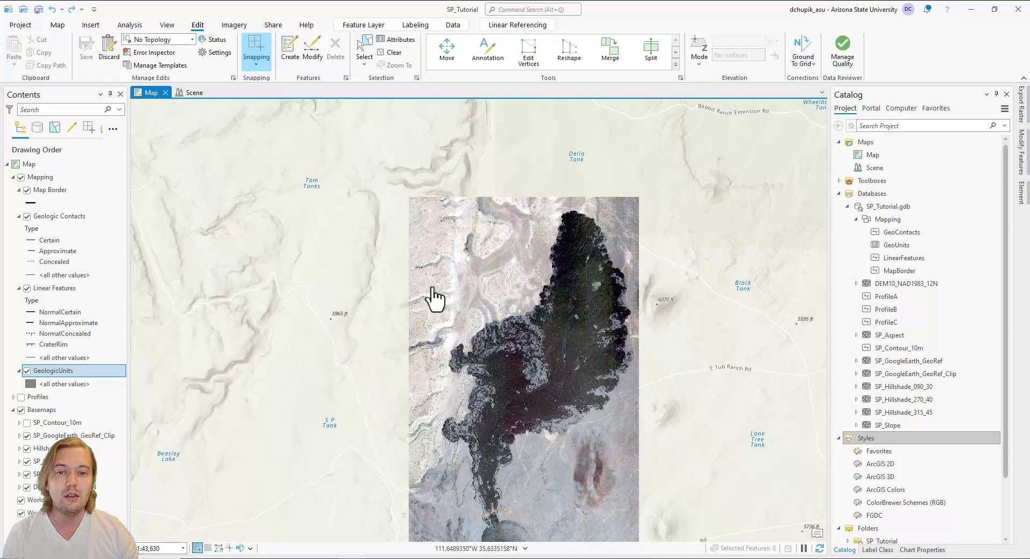
{"action": "left_click_drag", "start_coordinate": [526, 402], "coordinate": [490, 271]}
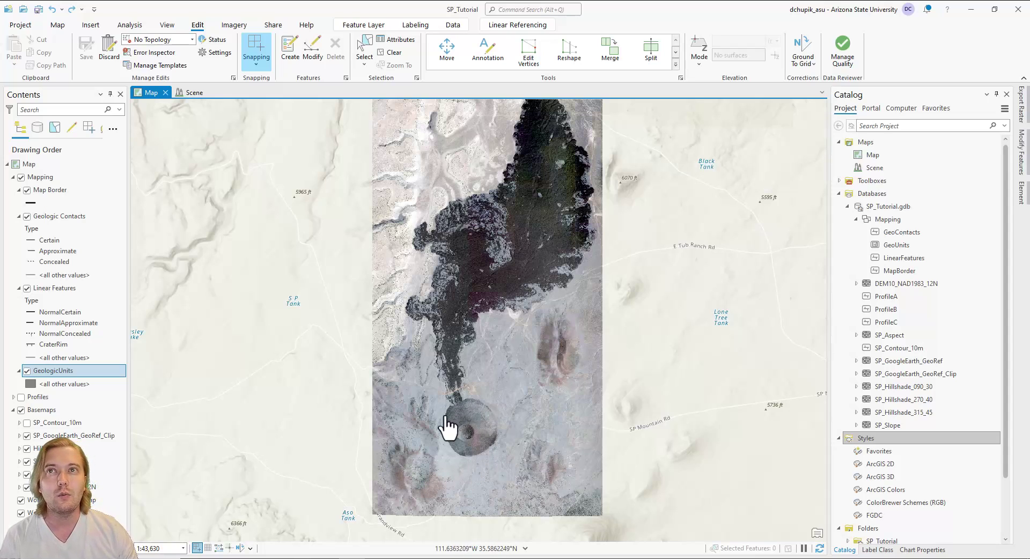
{"action": "left_click_drag", "start_coordinate": [480, 416], "coordinate": [472, 465]}
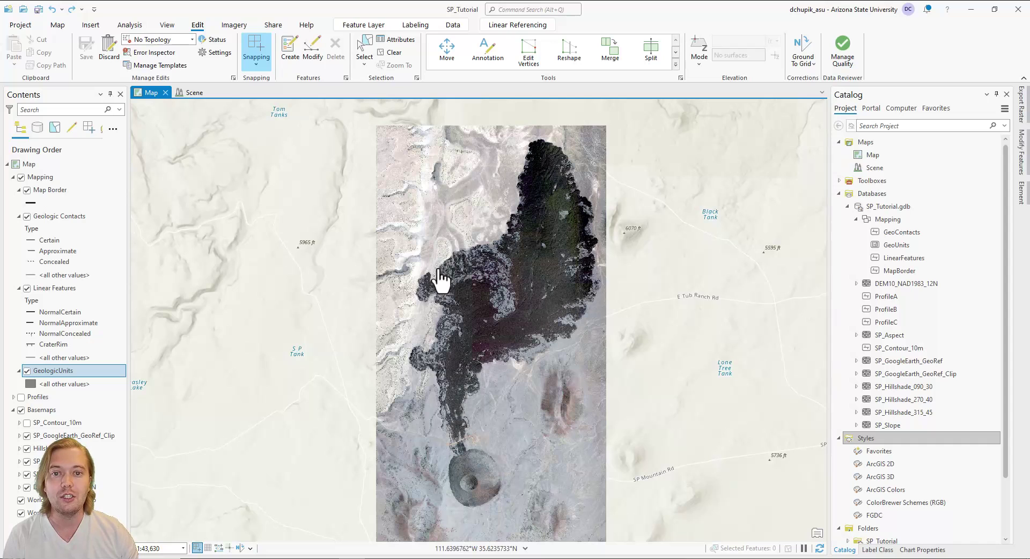
{"action": "scroll", "coordinate": [440, 322], "scroll_direction": "down", "scroll_amount": 2}
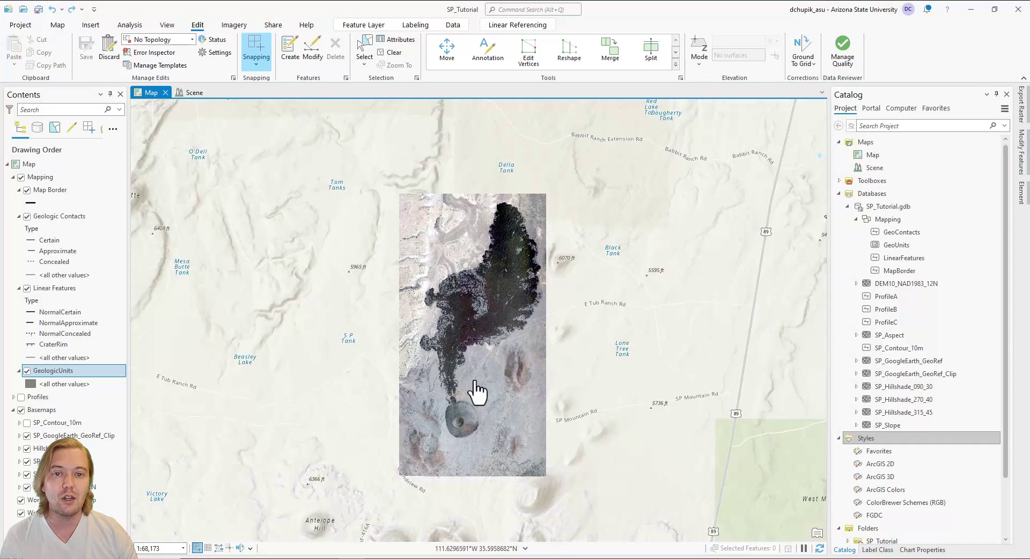
- Open GeologicUnits symbology and set it to Unique Values classified by the Unit field
{"action": "right_click", "coordinate": [93, 374]}
{"action": "left_click", "coordinate": [182, 257]}
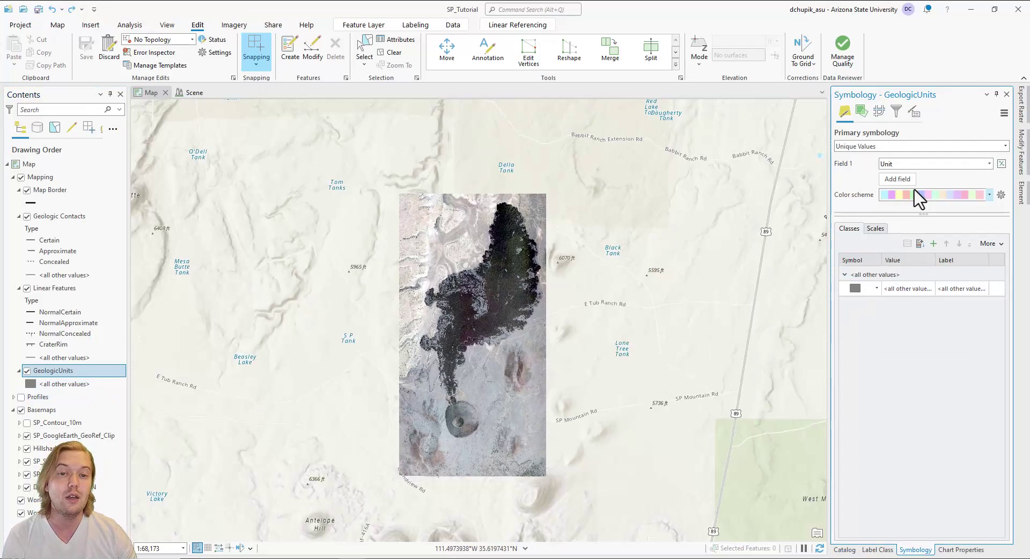
{"action": "left_click", "coordinate": [1004, 146]}
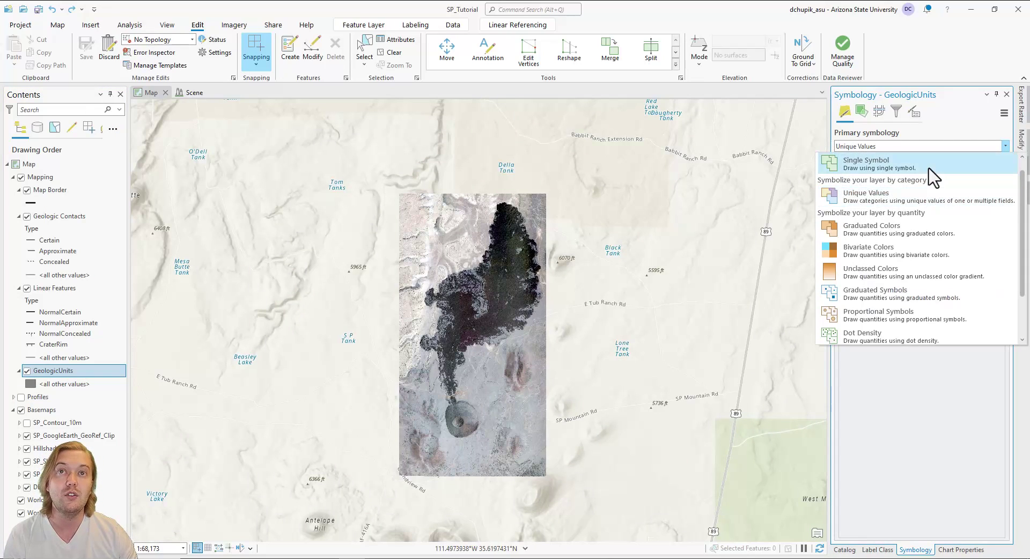
{"action": "left_click", "coordinate": [955, 207]}
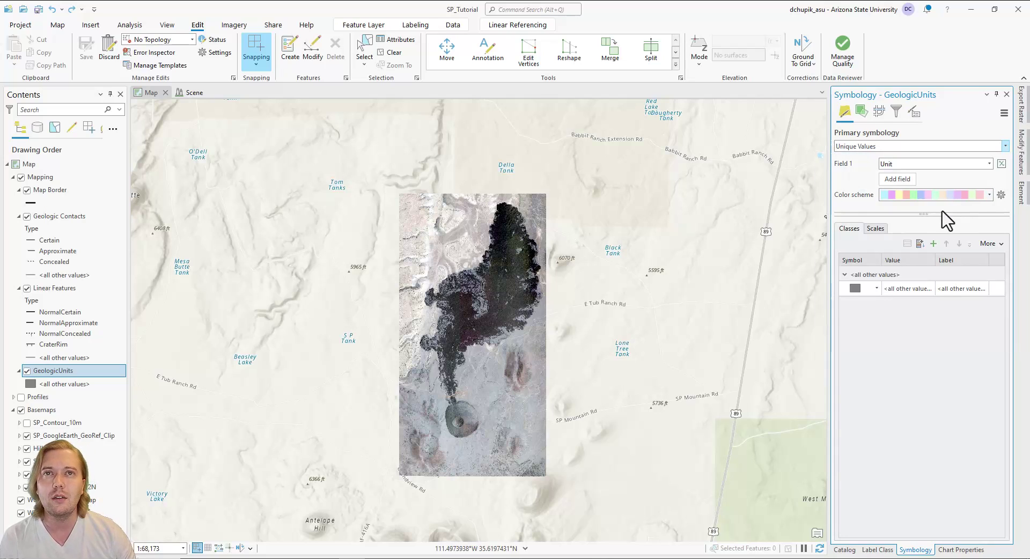
{"action": "left_click", "coordinate": [989, 163]}
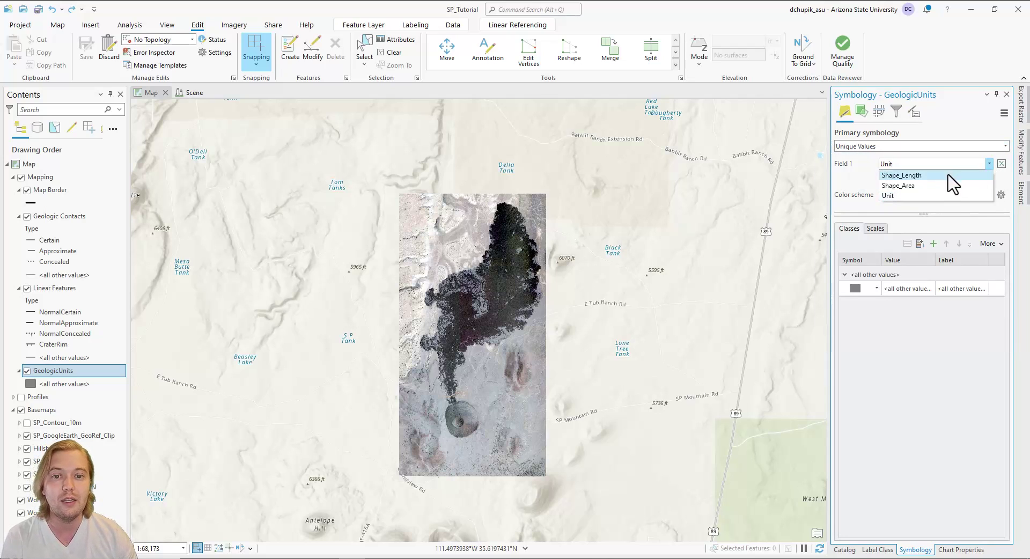
{"action": "left_click", "coordinate": [969, 197]}
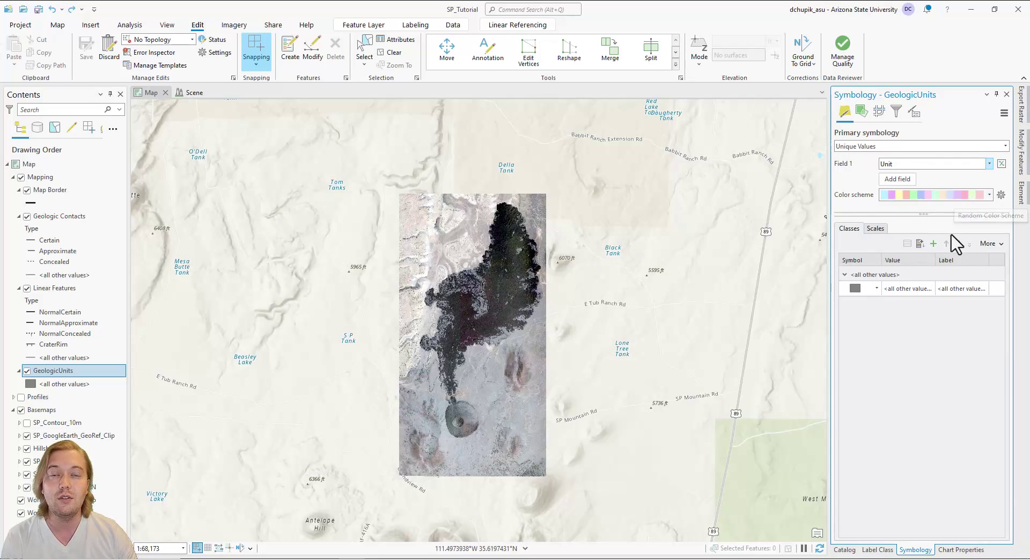
- Add a new value Kaibab Limestone with the label Pk
{"action": "left_click", "coordinate": [933, 244]}
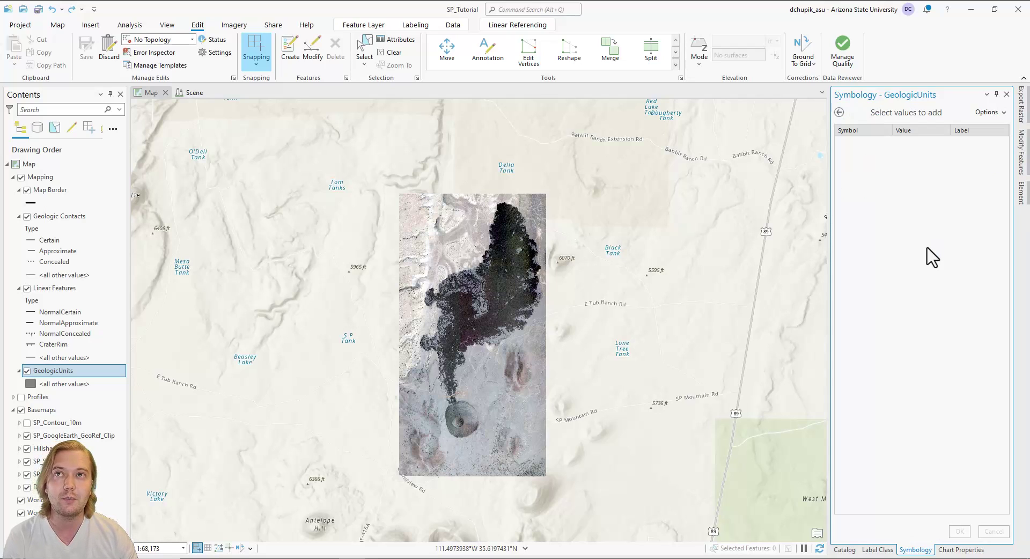
{"action": "left_click", "coordinate": [1002, 116]}
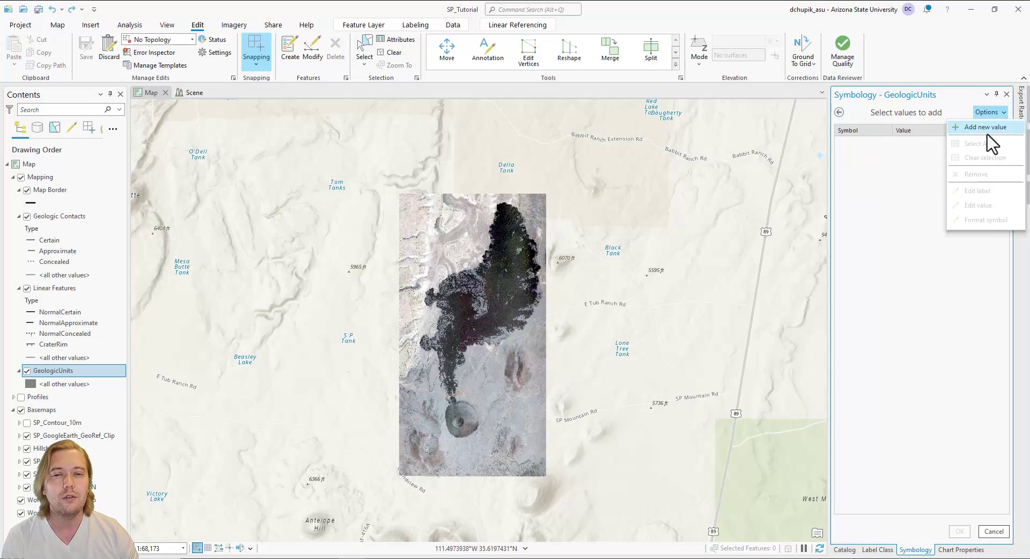
{"action": "left_click", "coordinate": [990, 136]}
{"action": "left_click", "coordinate": [920, 144]}
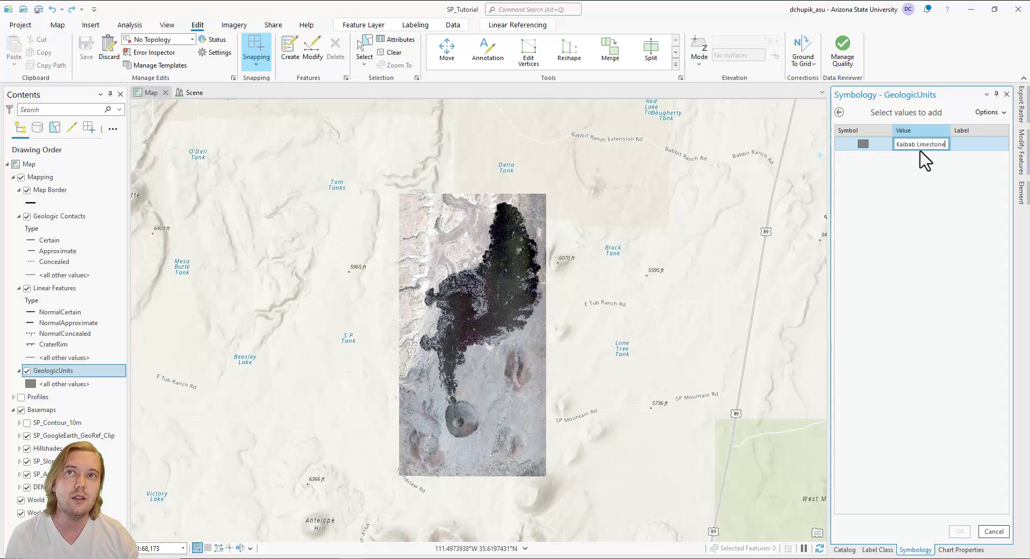
{"action": "left_click", "coordinate": [977, 146]}
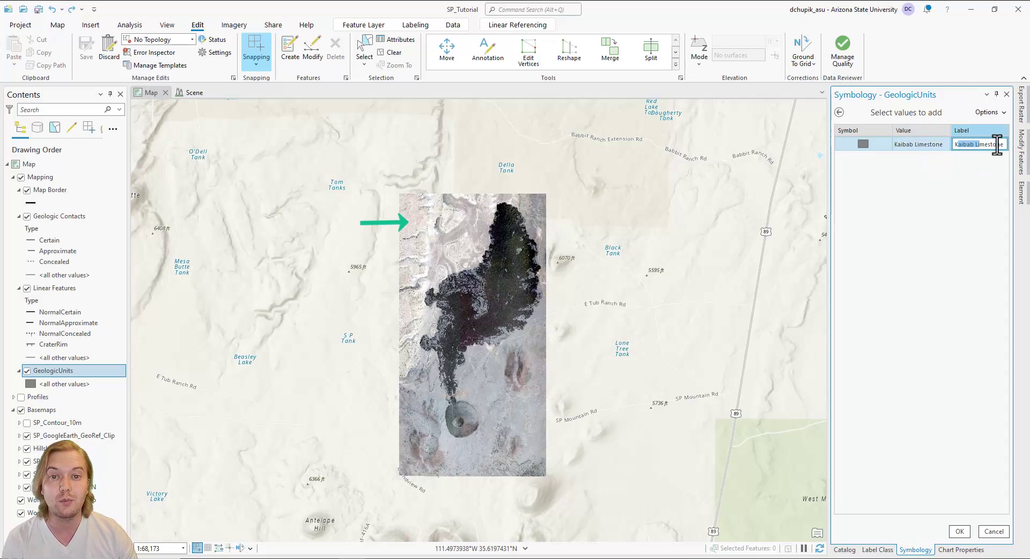
{"action": "left_click_drag", "start_coordinate": [1001, 145], "coordinate": [939, 152]}
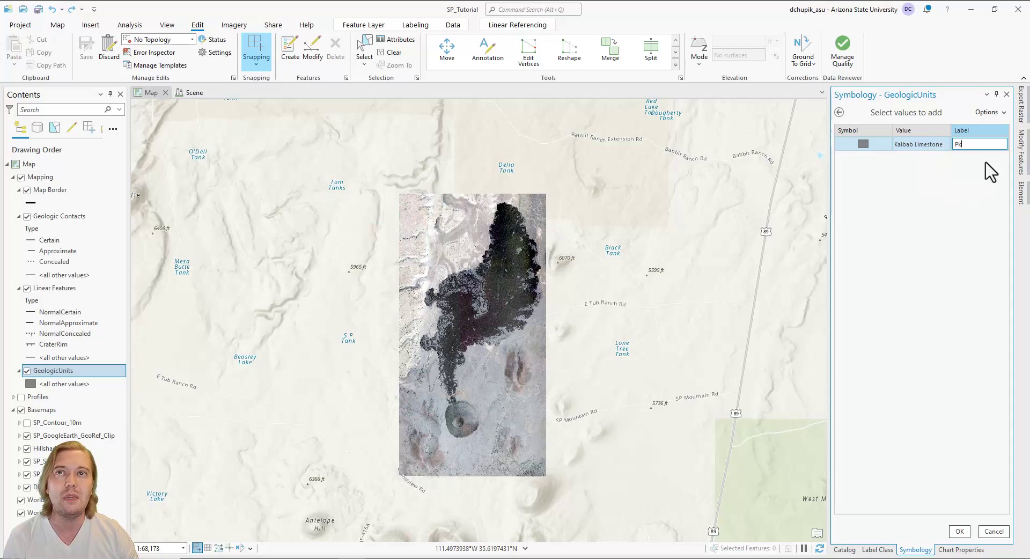
- Give the Kaibab Limestone symbol no outline and a cyan fill, then apply it
{"action": "left_click", "coordinate": [863, 144]}
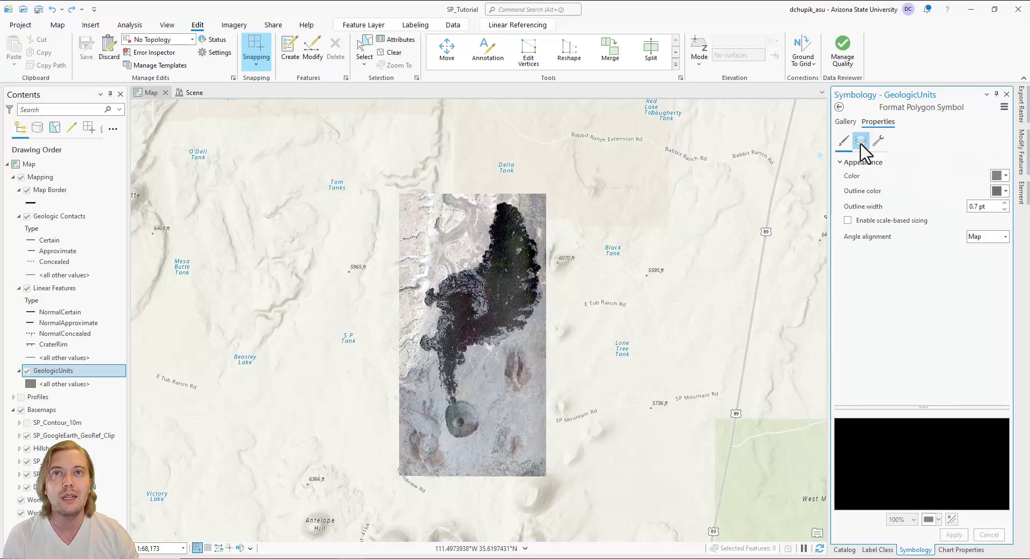
{"action": "left_click", "coordinate": [1003, 192]}
{"action": "left_click", "coordinate": [909, 204]}
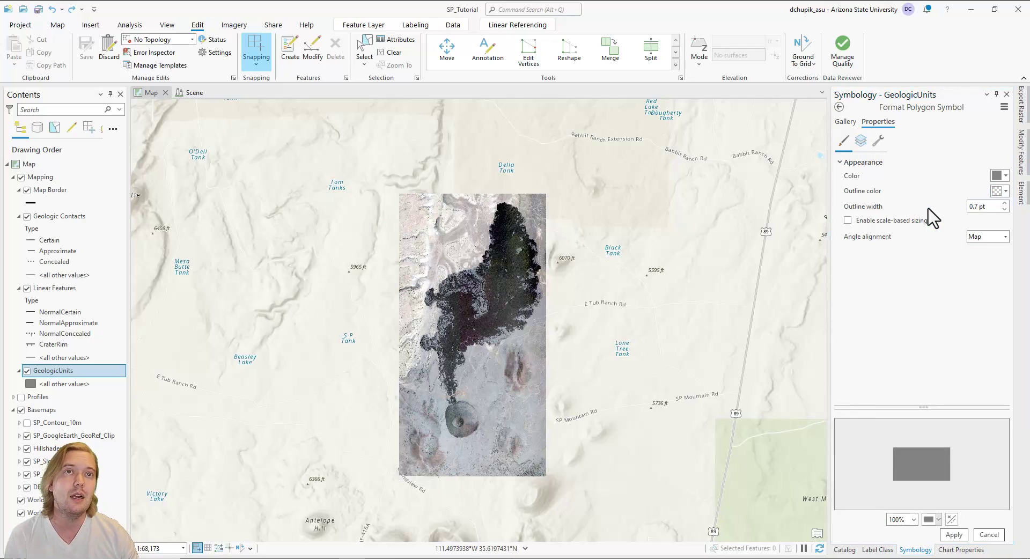
{"action": "left_click", "coordinate": [1003, 177]}
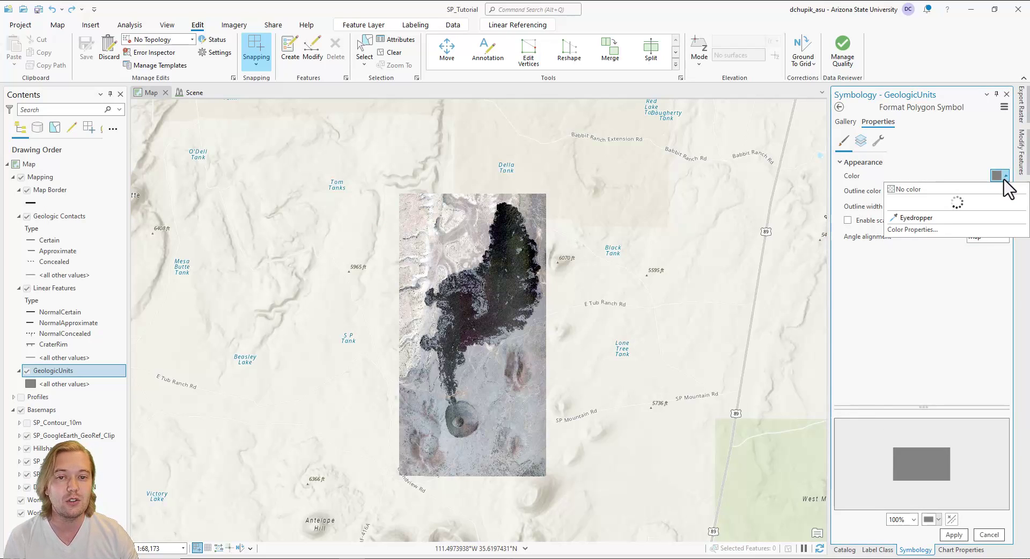
{"action": "scroll", "coordinate": [967, 218], "scroll_direction": "down", "scroll_amount": 10}
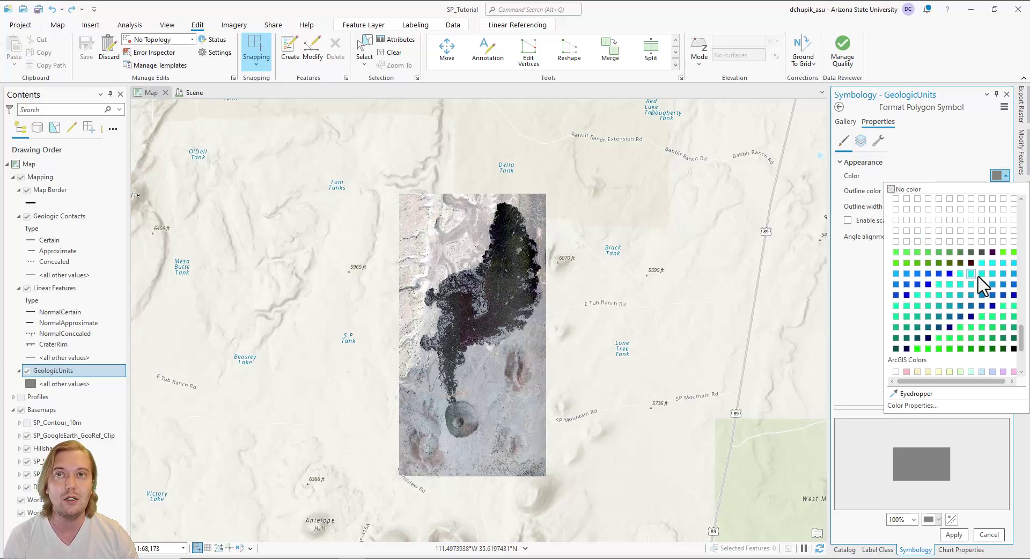
{"action": "left_click", "coordinate": [992, 266]}
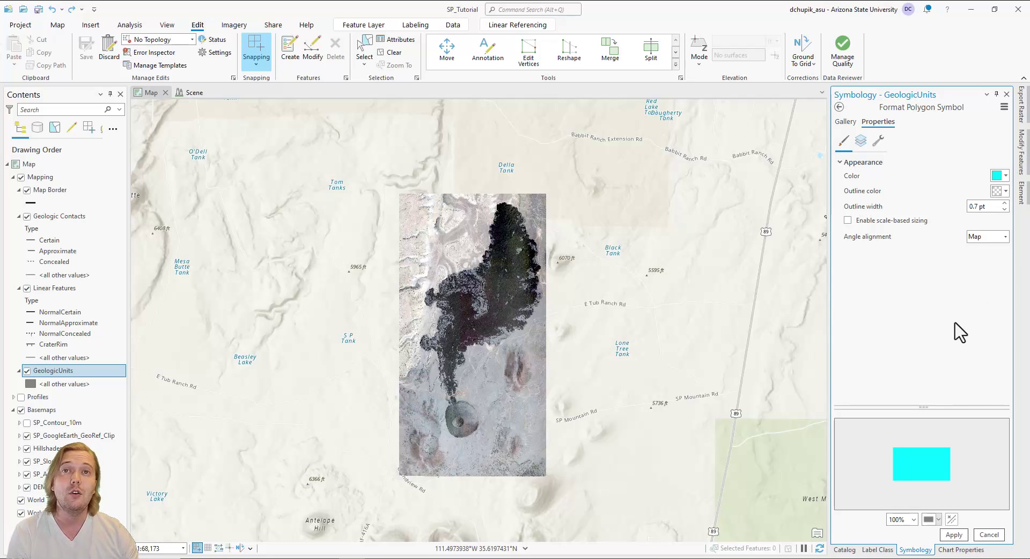
{"action": "left_click", "coordinate": [953, 534]}
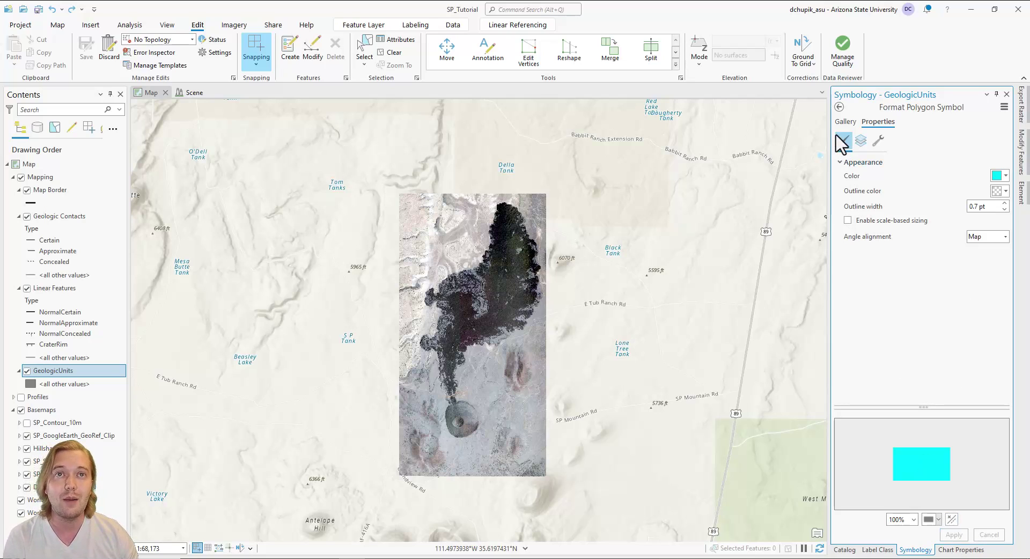
{"action": "left_click", "coordinate": [839, 107]}
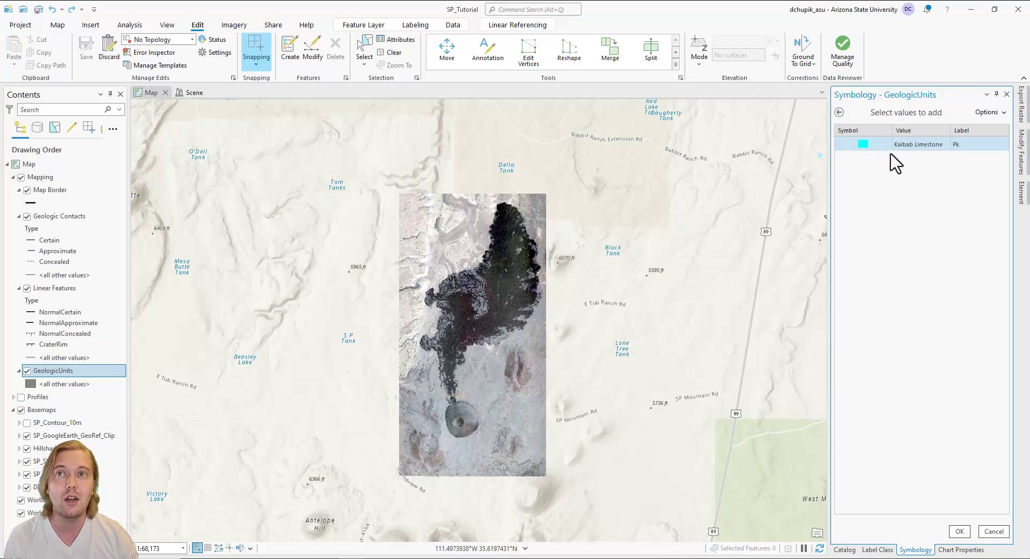
- Add a new value SurficialDeposits with the label Qs
{"action": "left_click", "coordinate": [998, 112]}
{"action": "left_click", "coordinate": [991, 127]}
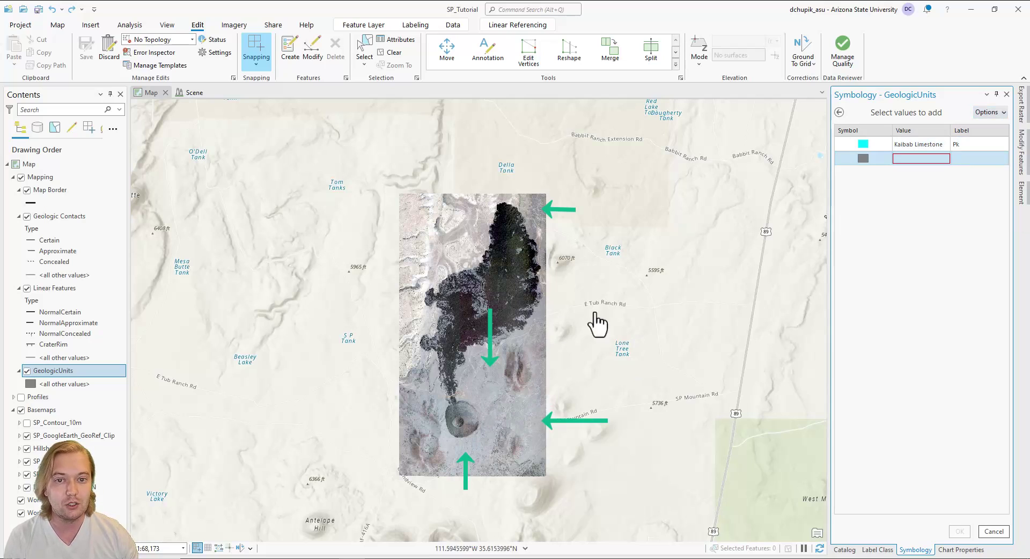
{"action": "left_click", "coordinate": [916, 159]}
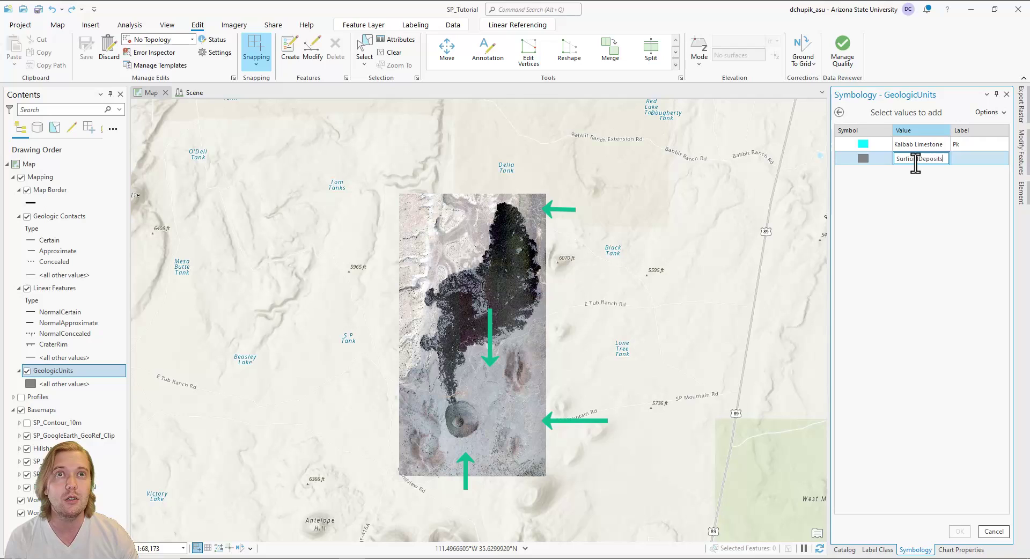
{"action": "left_click", "coordinate": [974, 161]}
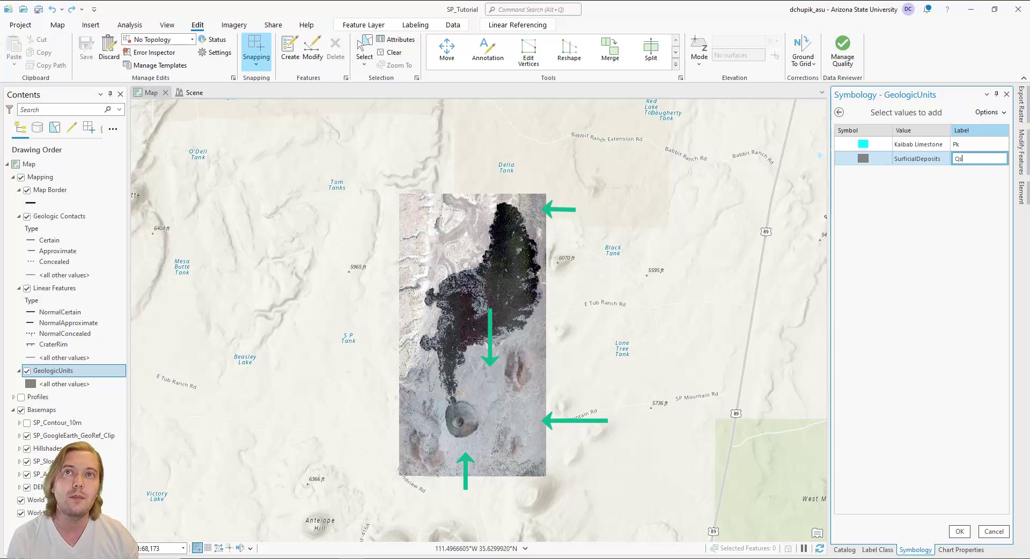
- Give the SurficialDeposits symbol no outline and a light orange fill, then apply it
{"action": "left_click", "coordinate": [863, 160]}
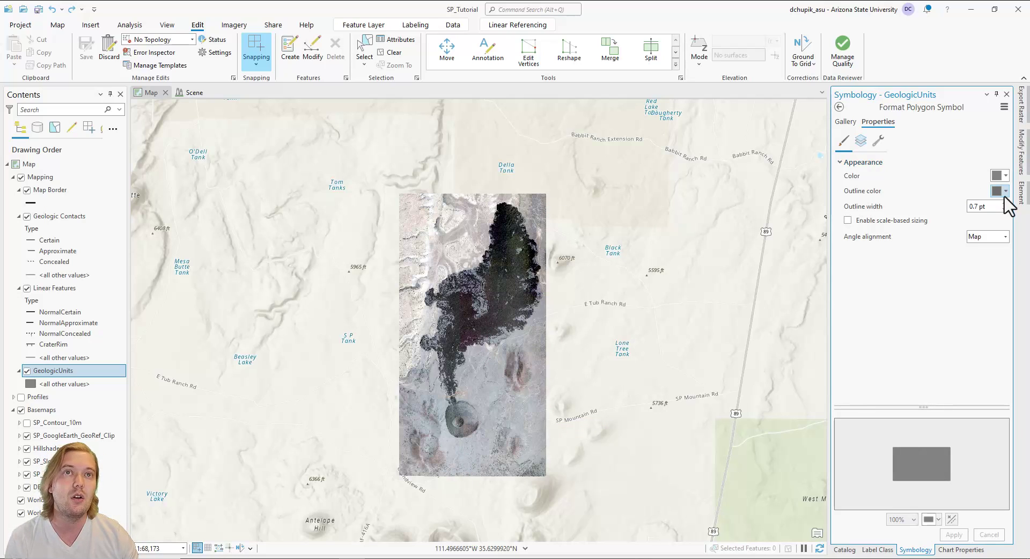
{"action": "left_click", "coordinate": [1004, 193]}
{"action": "left_click", "coordinate": [947, 204]}
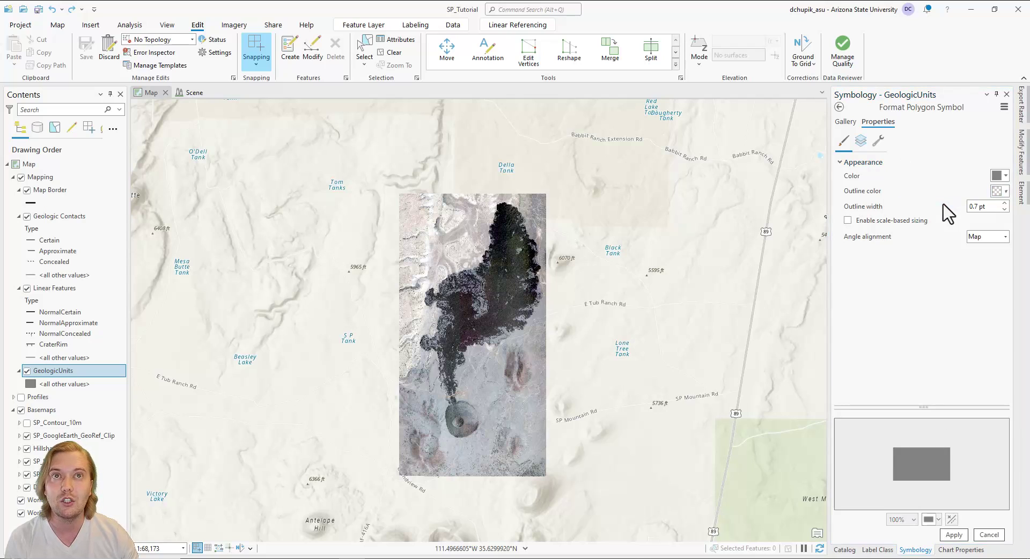
{"action": "left_click", "coordinate": [1006, 178]}
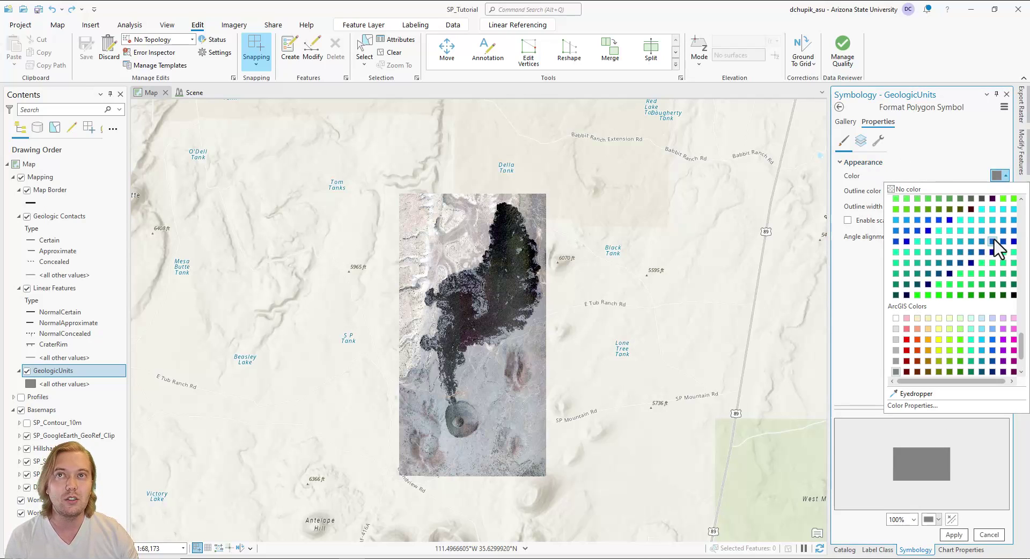
{"action": "scroll", "coordinate": [988, 252], "scroll_direction": "down", "scroll_amount": 5}
{"action": "left_click_drag", "start_coordinate": [1021, 306], "coordinate": [1023, 229]}
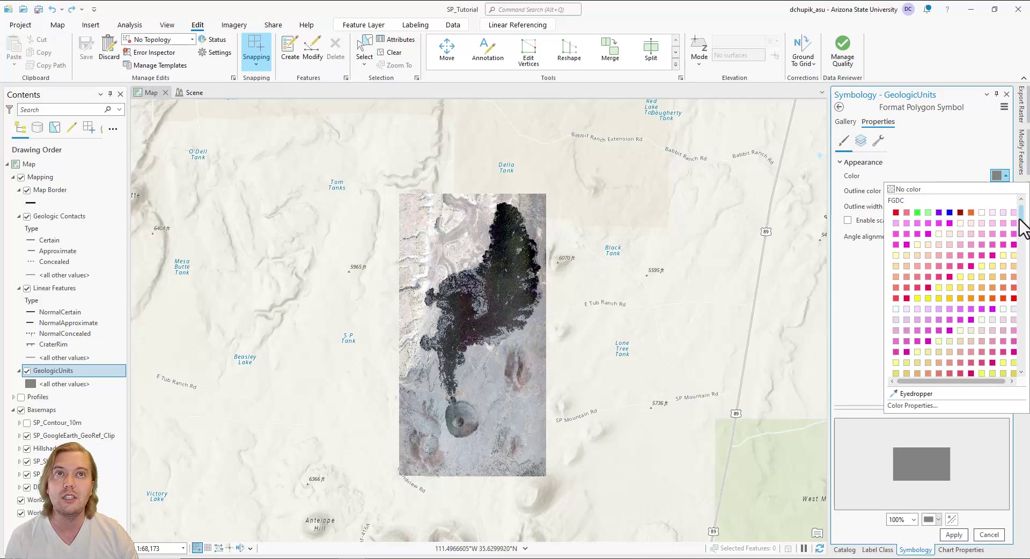
{"action": "left_click", "coordinate": [1002, 277]}
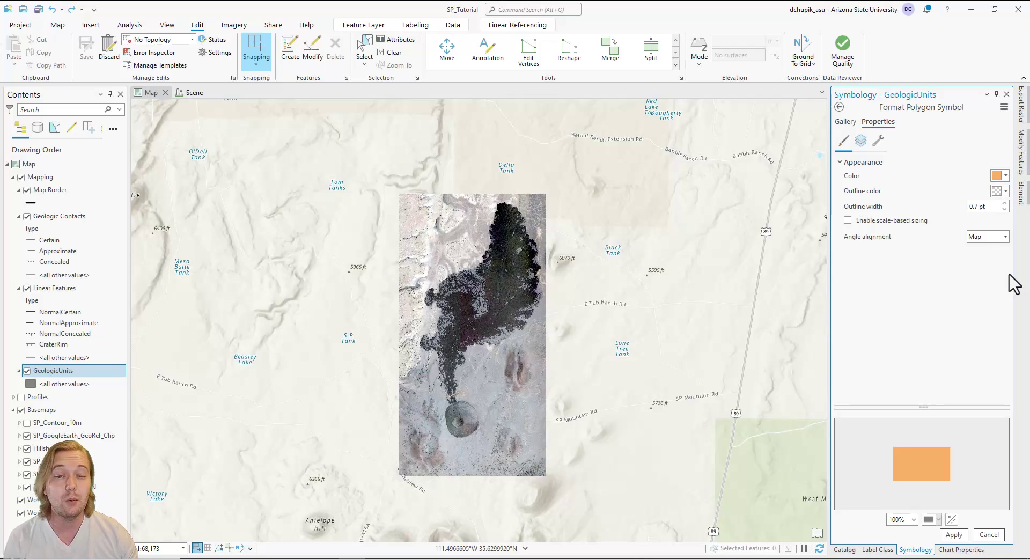
{"action": "left_click", "coordinate": [952, 534]}
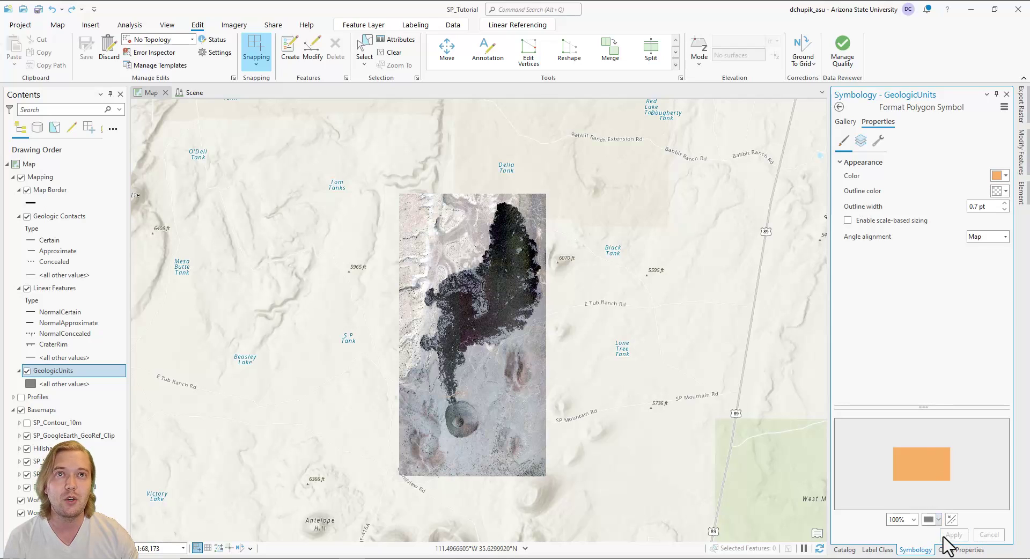
{"action": "left_click", "coordinate": [839, 107]}
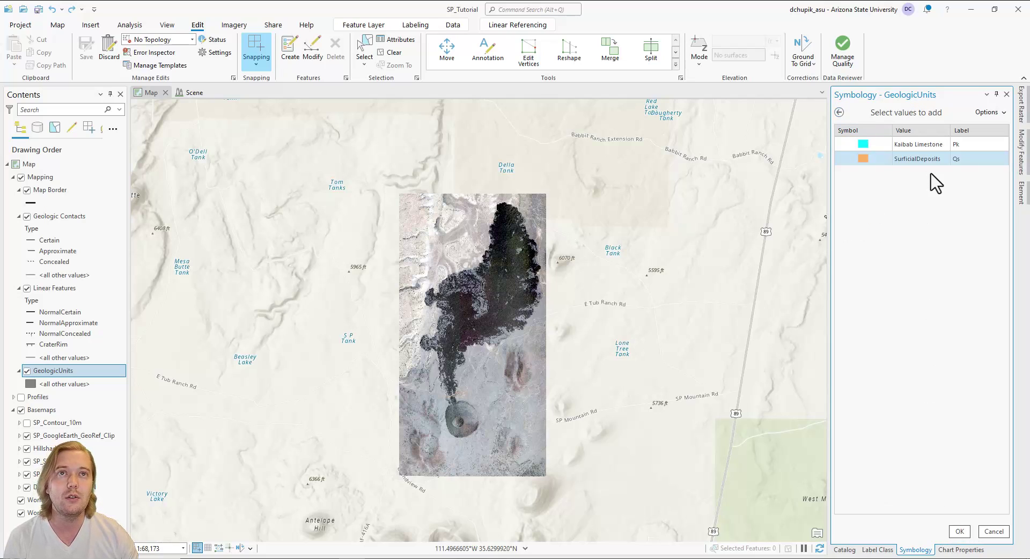
- Add a new value Degraded Vents with the label Qv
{"action": "left_click", "coordinate": [1000, 116]}
{"action": "left_click", "coordinate": [995, 132]}
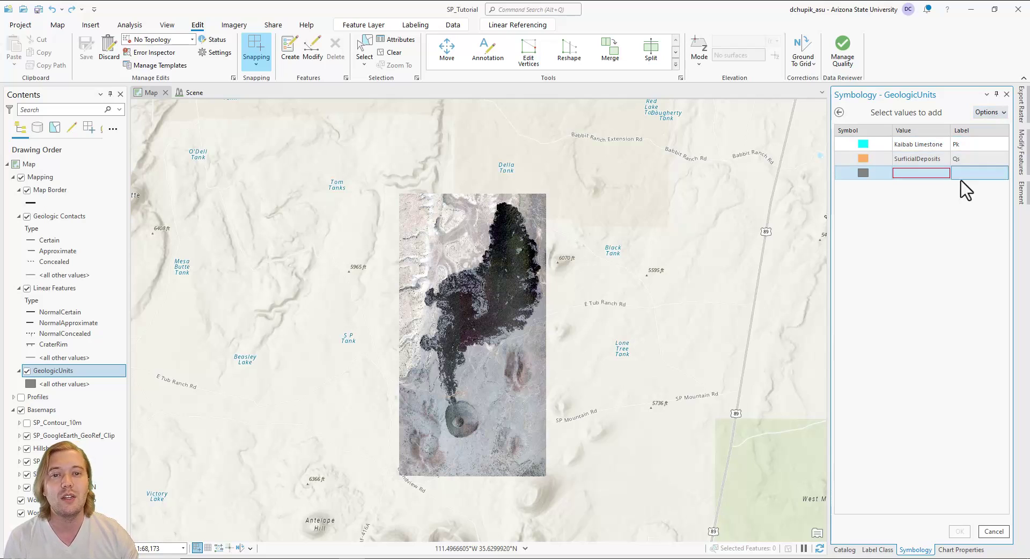
{"action": "left_click", "coordinate": [918, 173]}
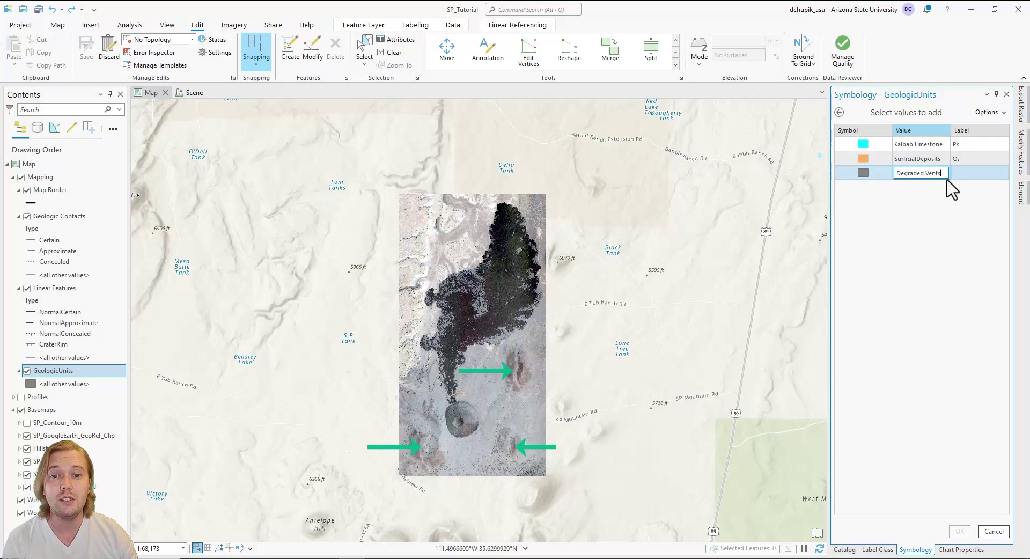
{"action": "left_click", "coordinate": [972, 173]}
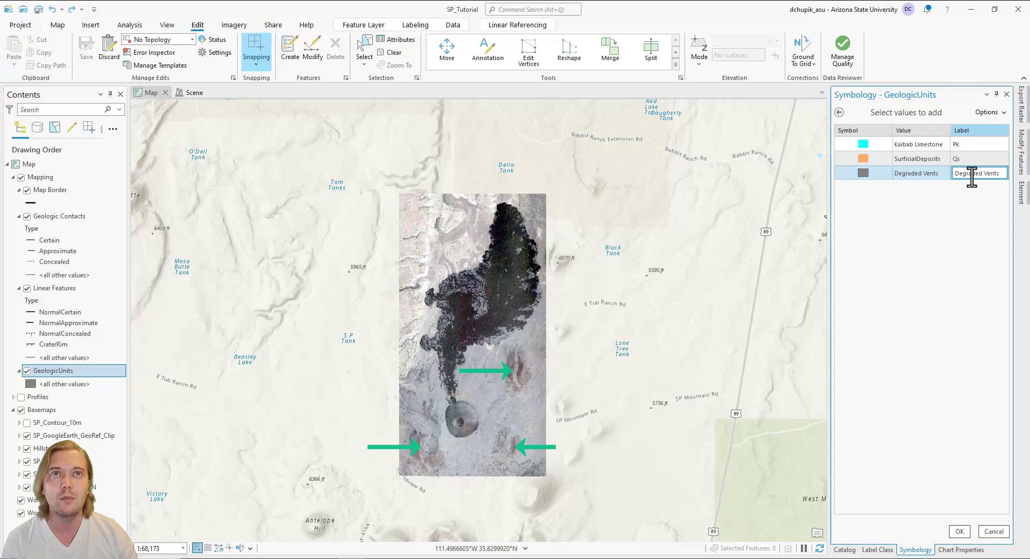
{"action": "double_click", "coordinate": [972, 172]}
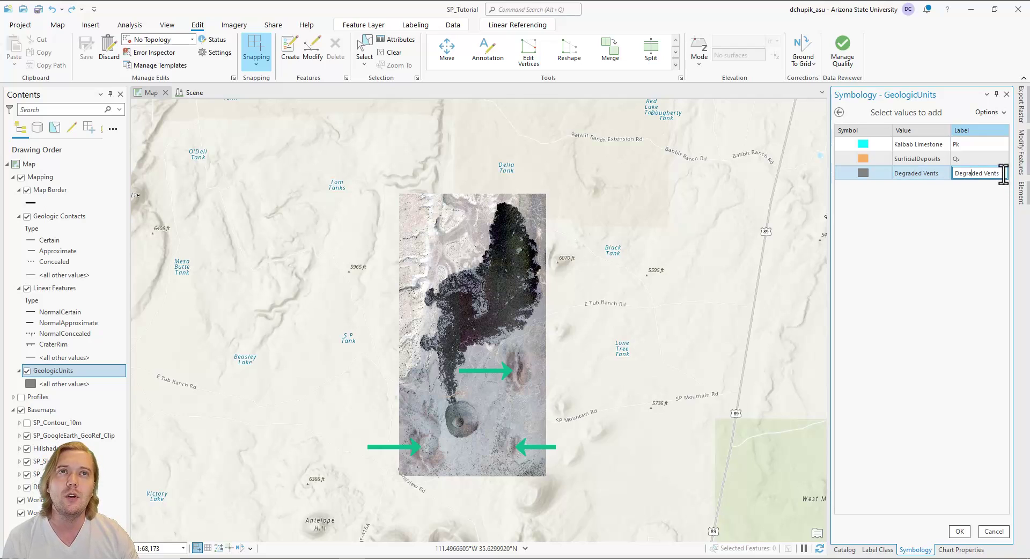
{"action": "left_click_drag", "start_coordinate": [1004, 173], "coordinate": [946, 177]}
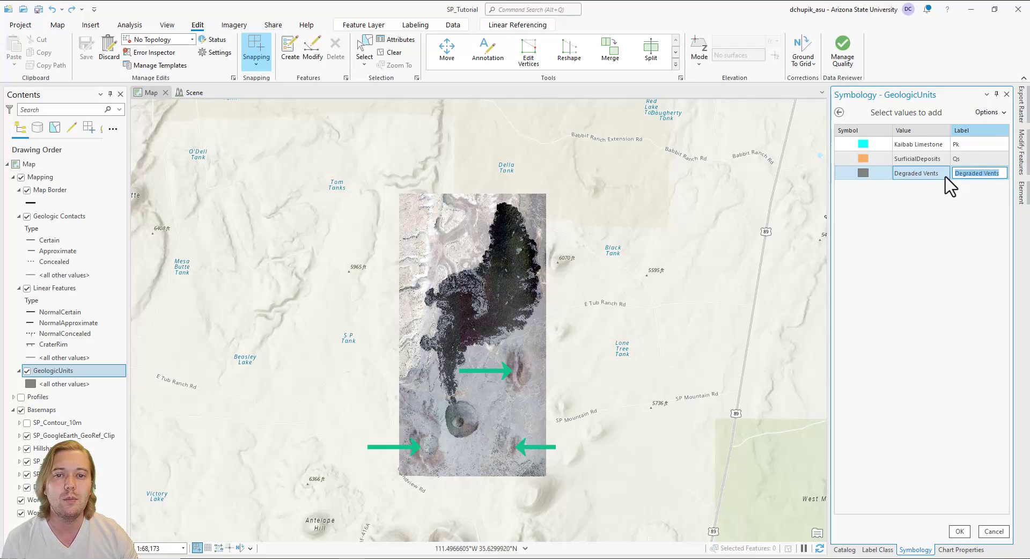
{"action": "type", "text": "Qv"}
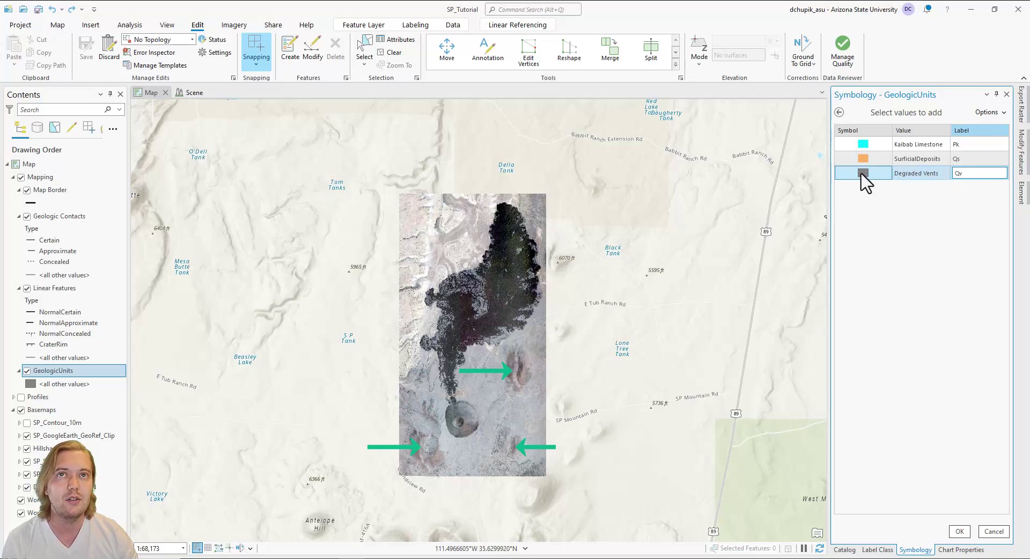
- Give the Degraded Vents symbol no outline and a red fill, then apply it
{"action": "left_click", "coordinate": [862, 173]}
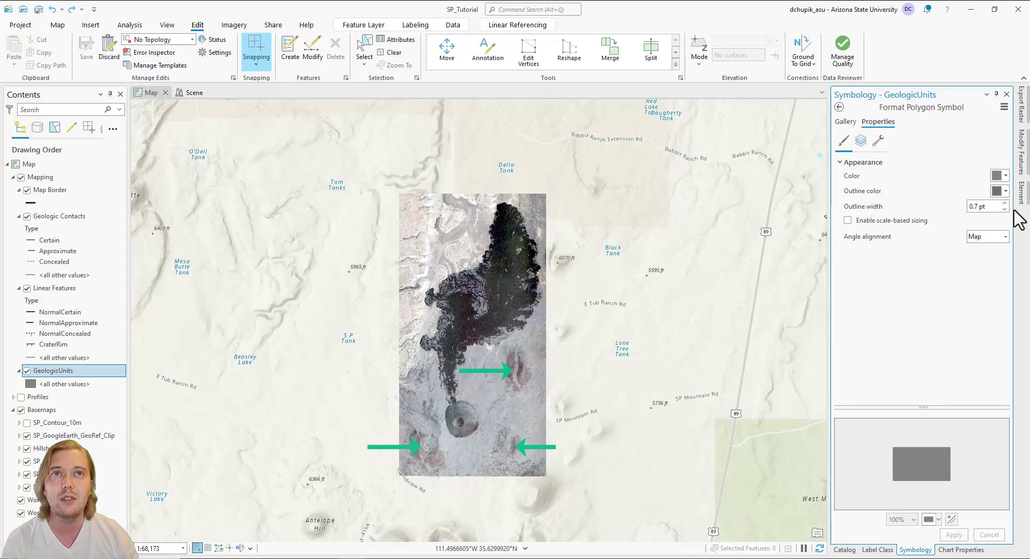
{"action": "left_click", "coordinate": [1006, 192]}
{"action": "left_click", "coordinate": [943, 212]}
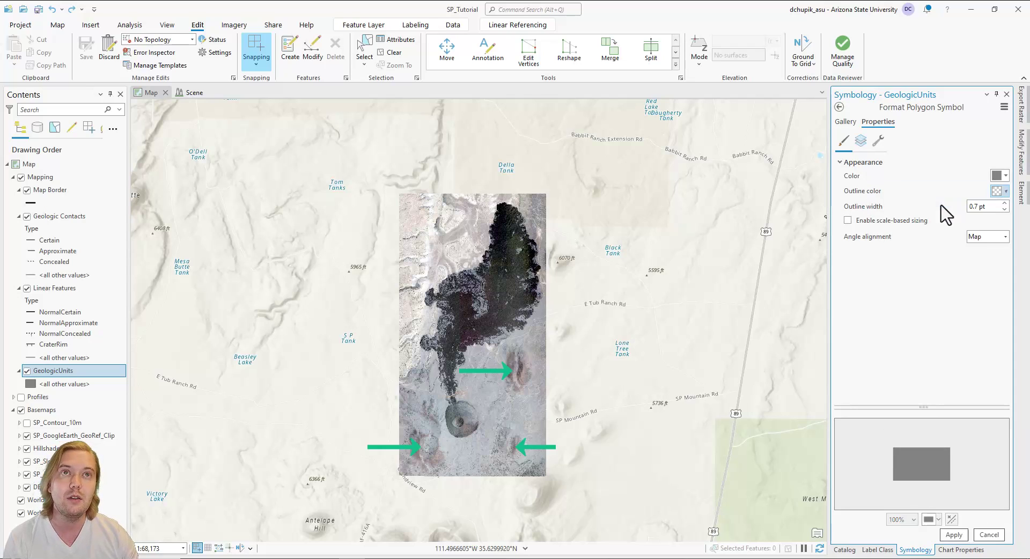
{"action": "left_click", "coordinate": [1006, 176]}
{"action": "scroll", "coordinate": [992, 218], "scroll_direction": "down", "scroll_amount": 10}
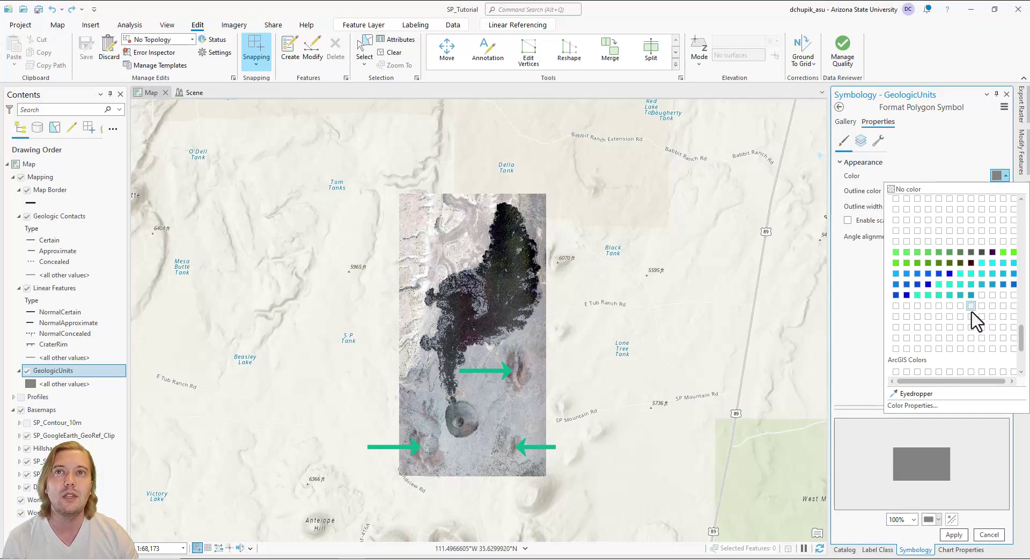
{"action": "scroll", "coordinate": [979, 305], "scroll_direction": "up", "scroll_amount": 3}
{"action": "scroll", "coordinate": [979, 304], "scroll_direction": "up", "scroll_amount": 5}
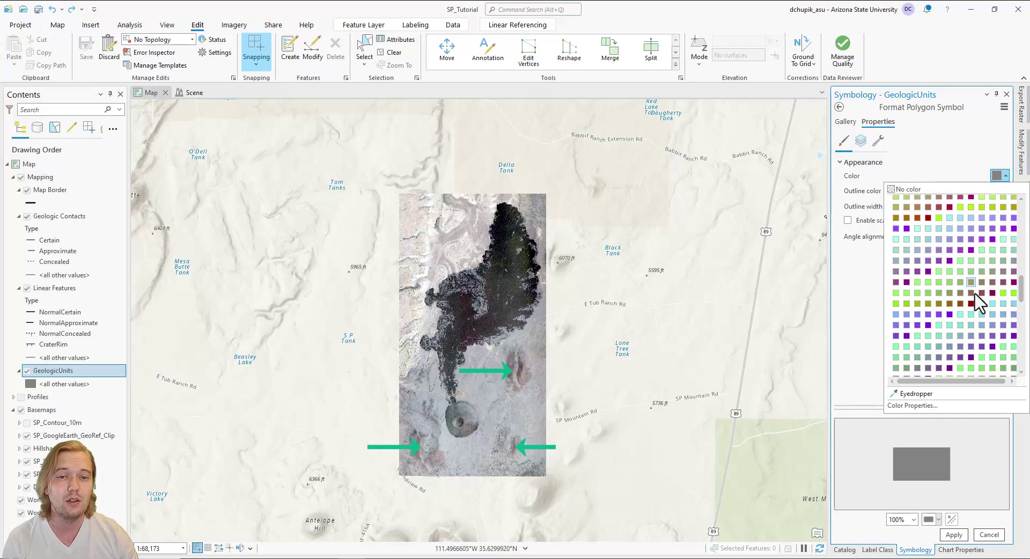
{"action": "scroll", "coordinate": [976, 287], "scroll_direction": "up", "scroll_amount": 3}
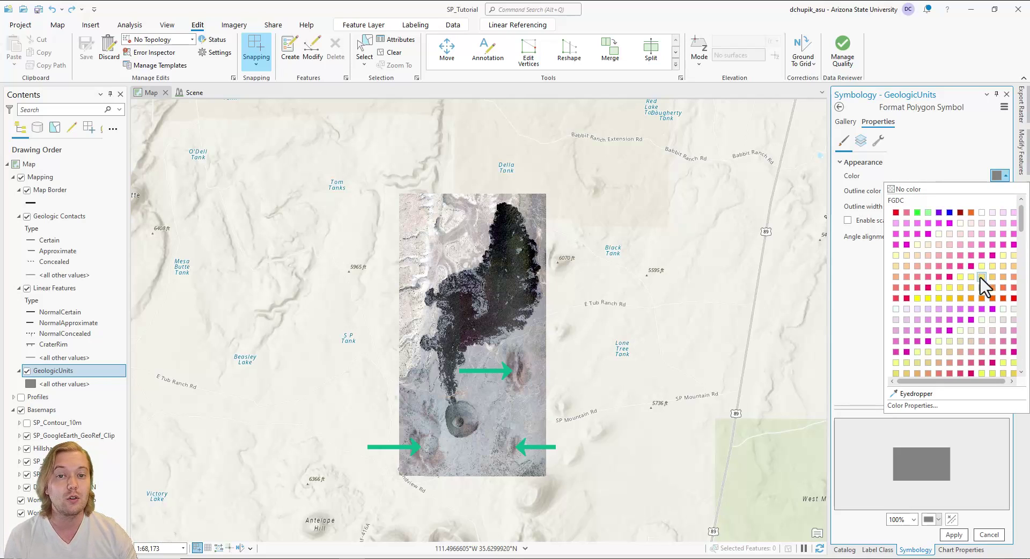
{"action": "left_click", "coordinate": [1012, 287]}
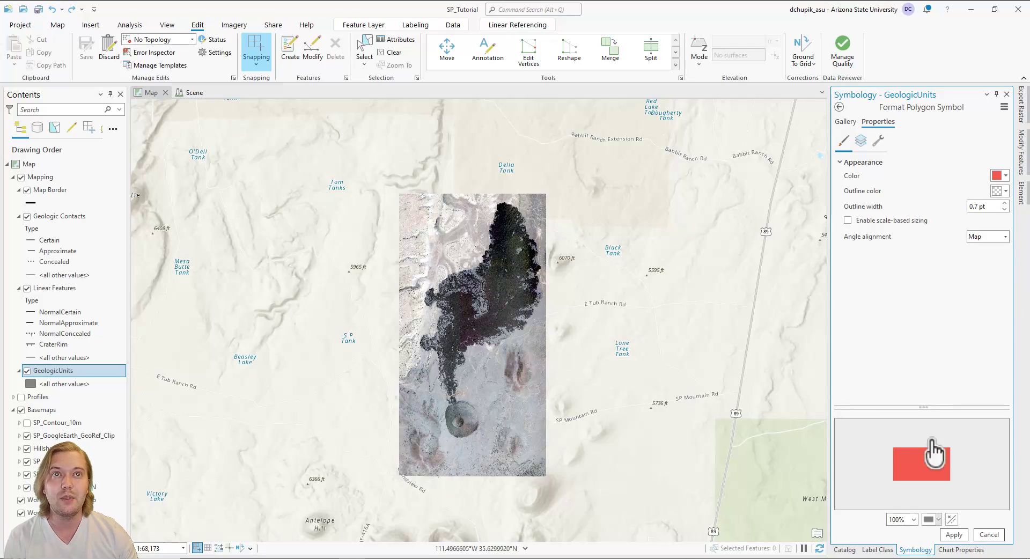
{"action": "left_click", "coordinate": [953, 535]}
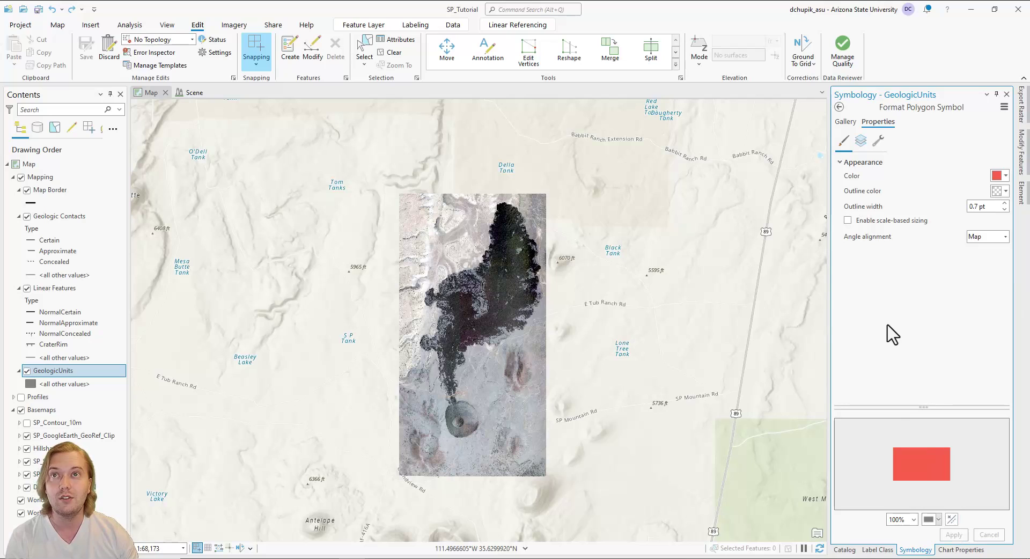
{"action": "left_click", "coordinate": [839, 107]}
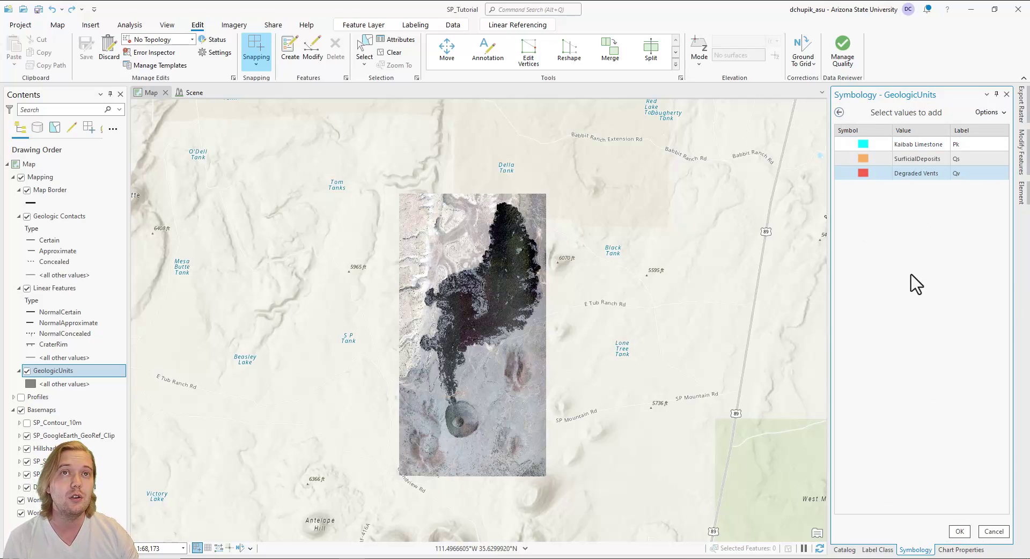
- Add a new value Scoria Cone with the label Qsc
{"action": "left_click", "coordinate": [995, 112]}
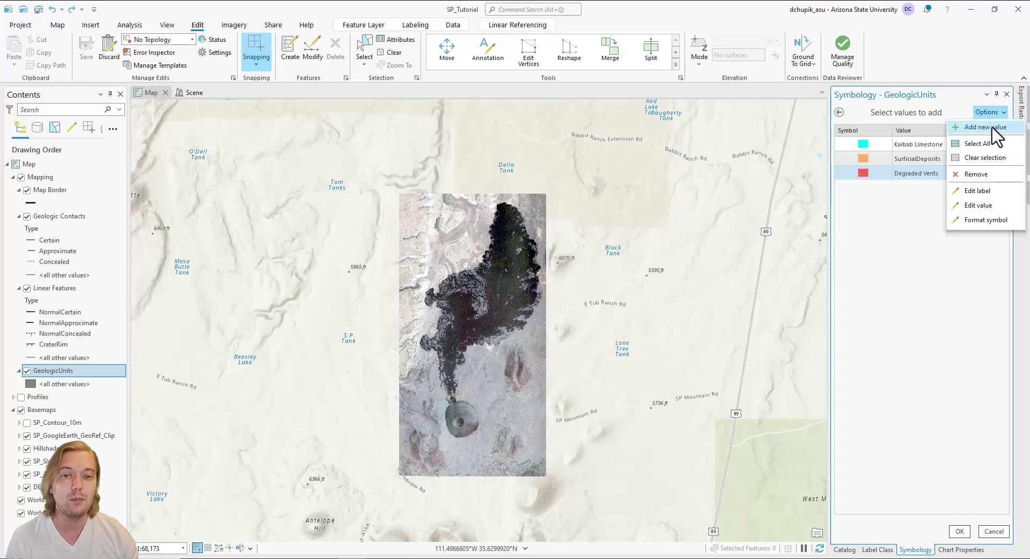
{"action": "left_click", "coordinate": [992, 127]}
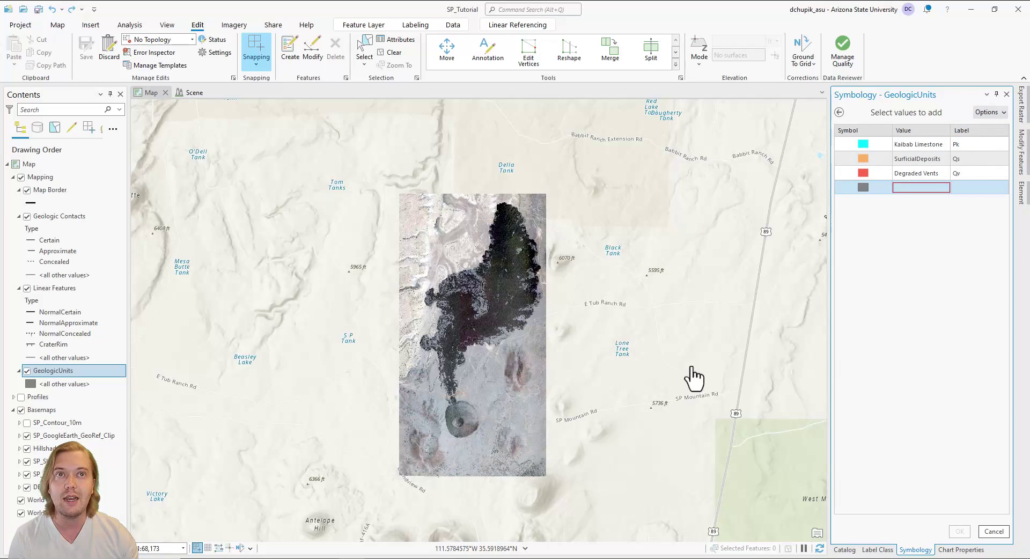
{"action": "left_click", "coordinate": [922, 201]}
{"action": "left_click", "coordinate": [920, 187]}
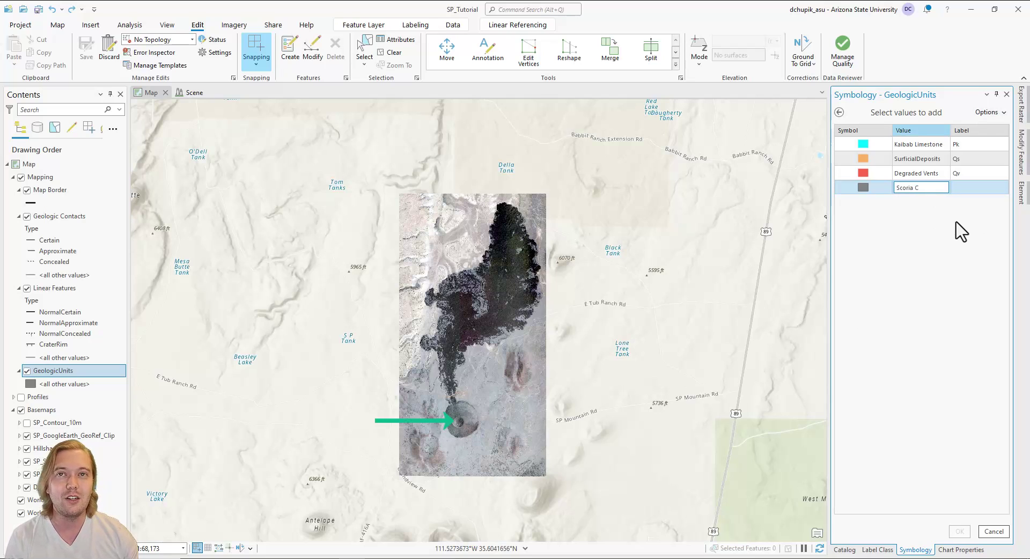
{"action": "left_click", "coordinate": [966, 189]}
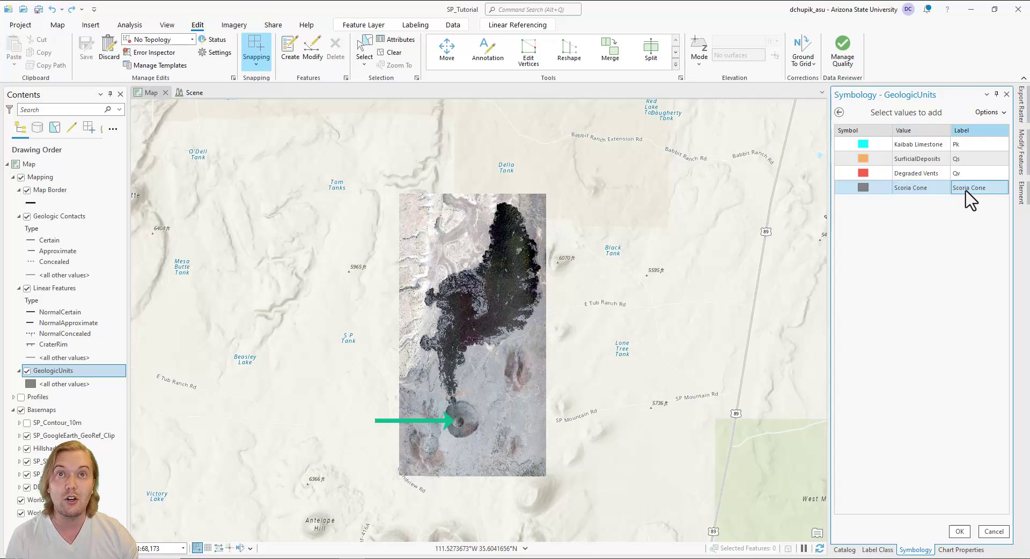
{"action": "double_click", "coordinate": [985, 189]}
{"action": "left_click_drag", "start_coordinate": [989, 189], "coordinate": [945, 194]}
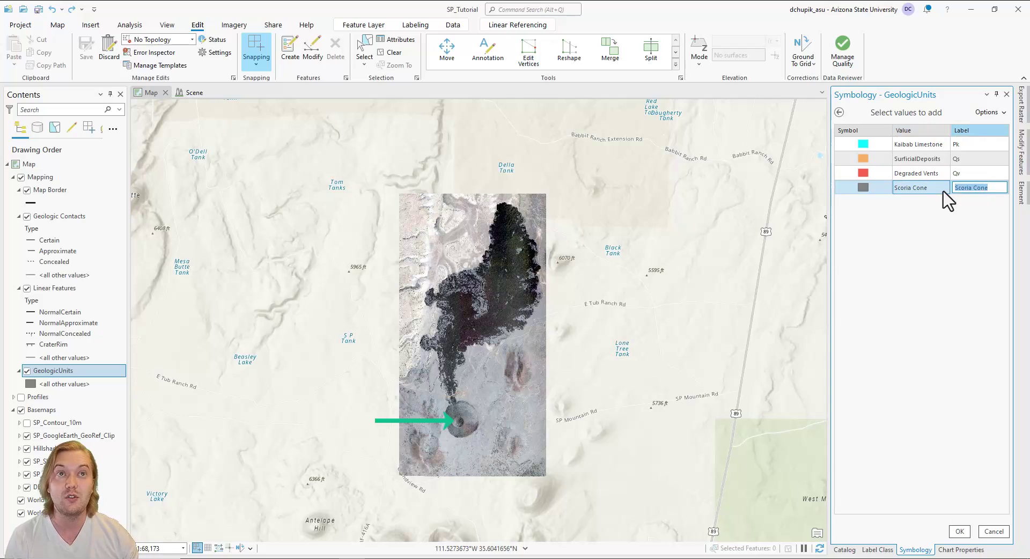
{"action": "type", "text": "Qsc"}
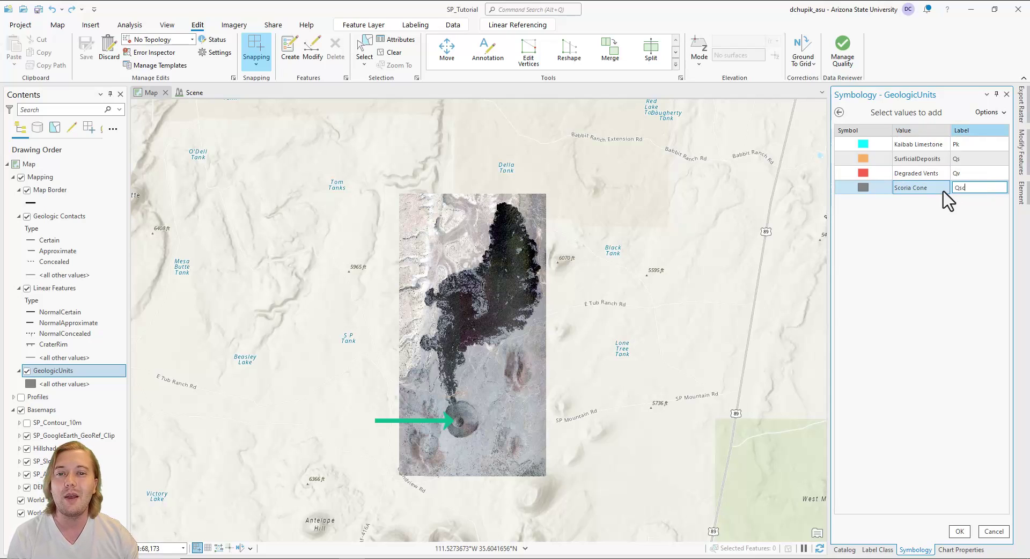
- Give the Scoria Cone symbol no outline and a Mars Red fill, then apply it
{"action": "left_click", "coordinate": [863, 188]}
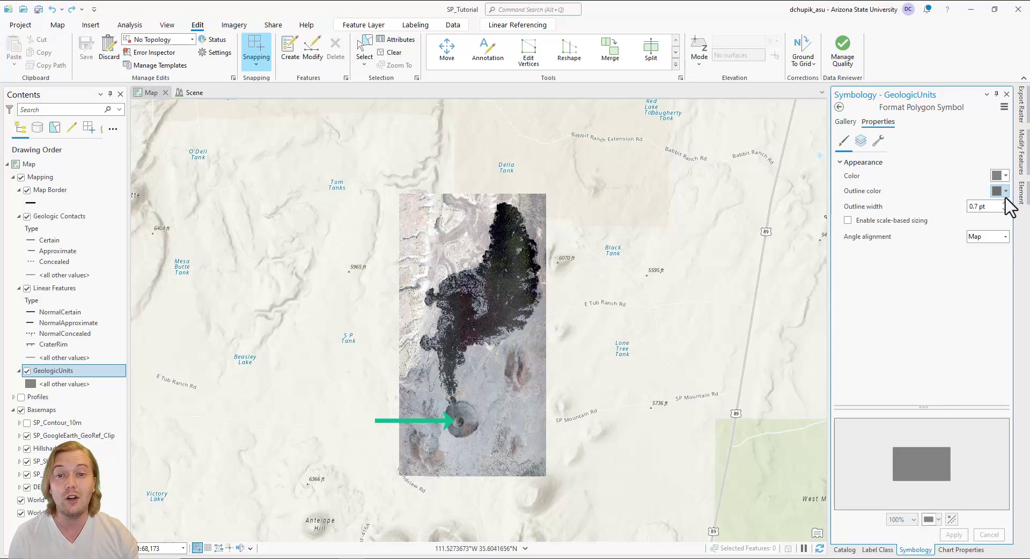
{"action": "left_click", "coordinate": [1005, 192]}
{"action": "left_click", "coordinate": [953, 206]}
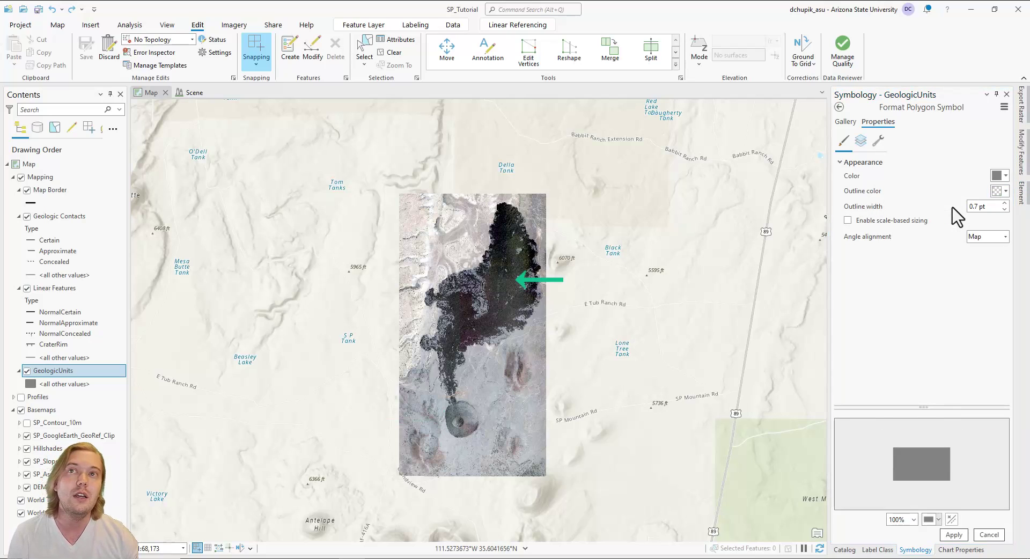
{"action": "left_click", "coordinate": [1004, 177]}
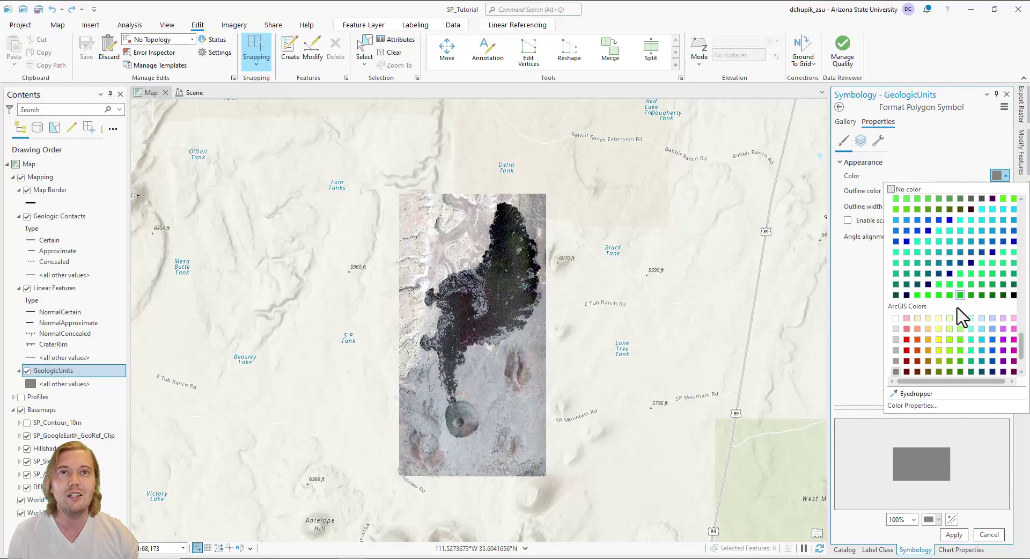
{"action": "left_click", "coordinate": [906, 339]}
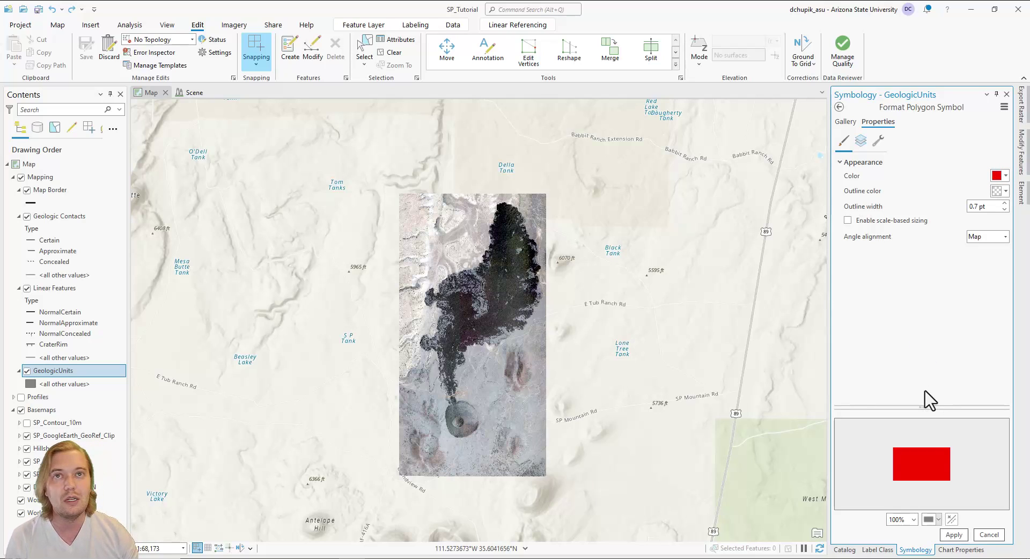
{"action": "left_click", "coordinate": [954, 534]}
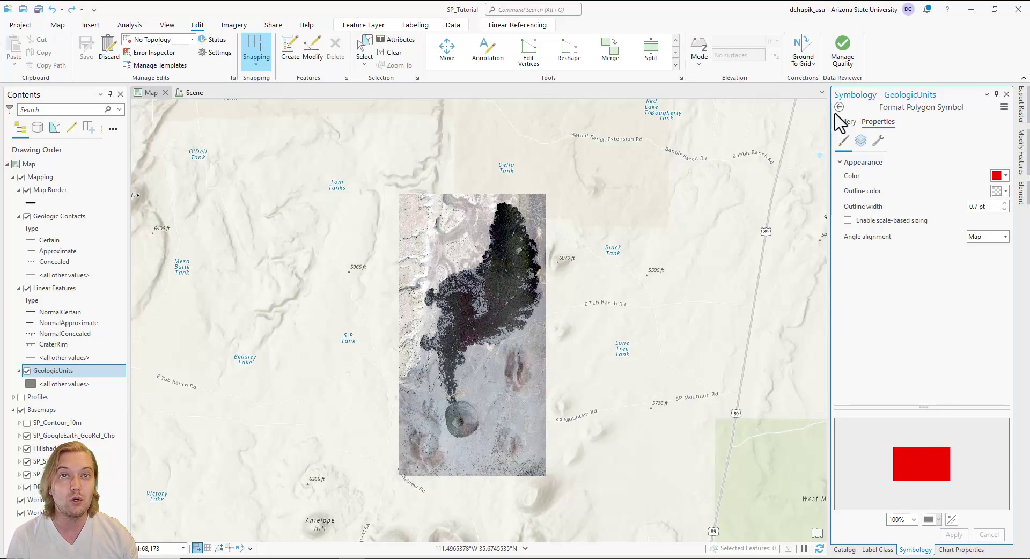
{"action": "left_click", "coordinate": [839, 107]}
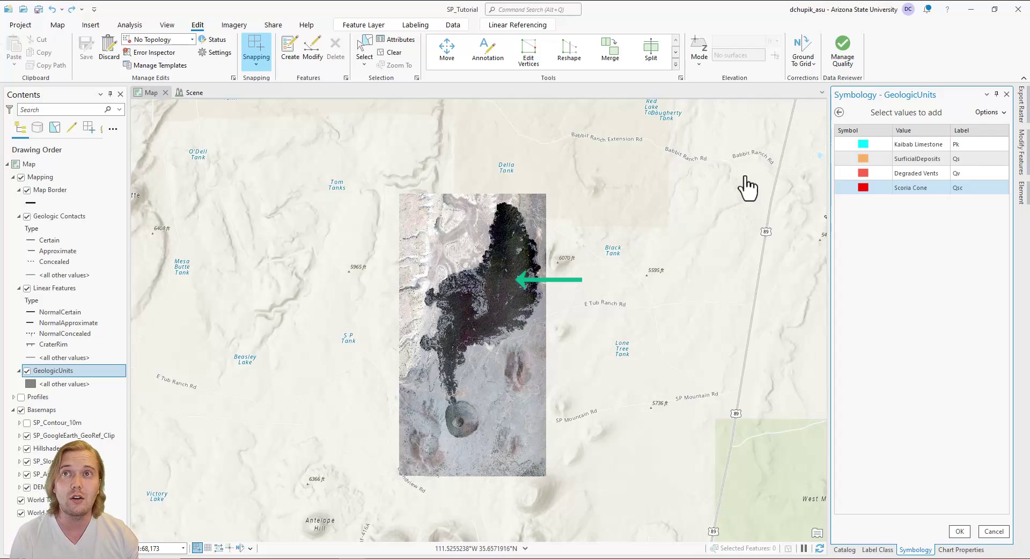
- Add a new value Lava Flow with the label Ql
{"action": "left_click", "coordinate": [990, 112]}
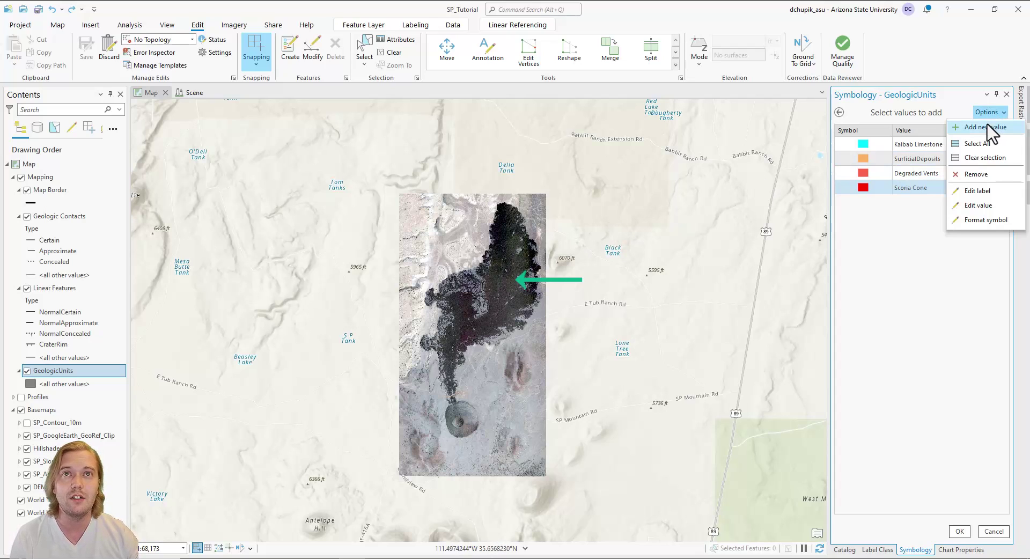
{"action": "left_click", "coordinate": [992, 132]}
{"action": "left_click", "coordinate": [923, 203]}
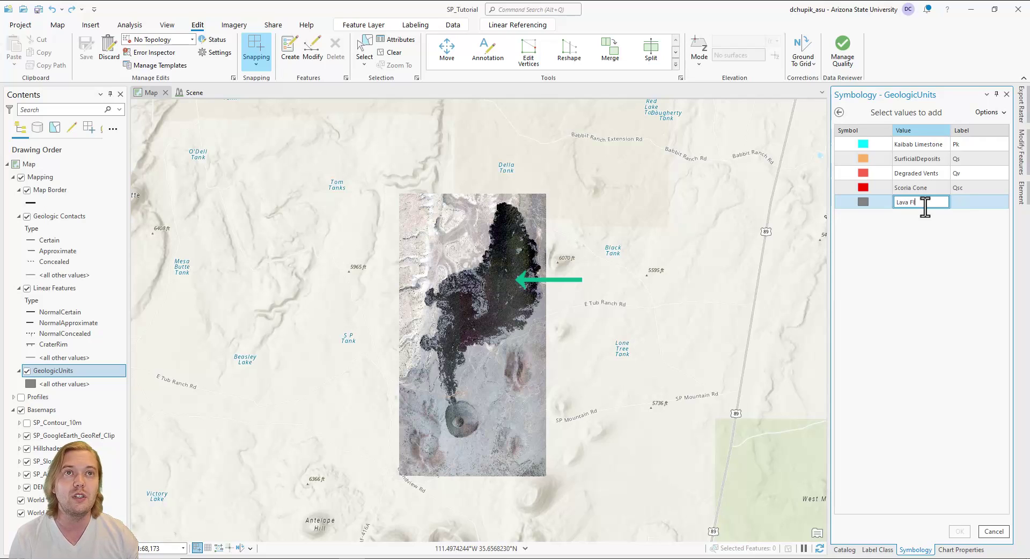
{"action": "left_click", "coordinate": [980, 202]}
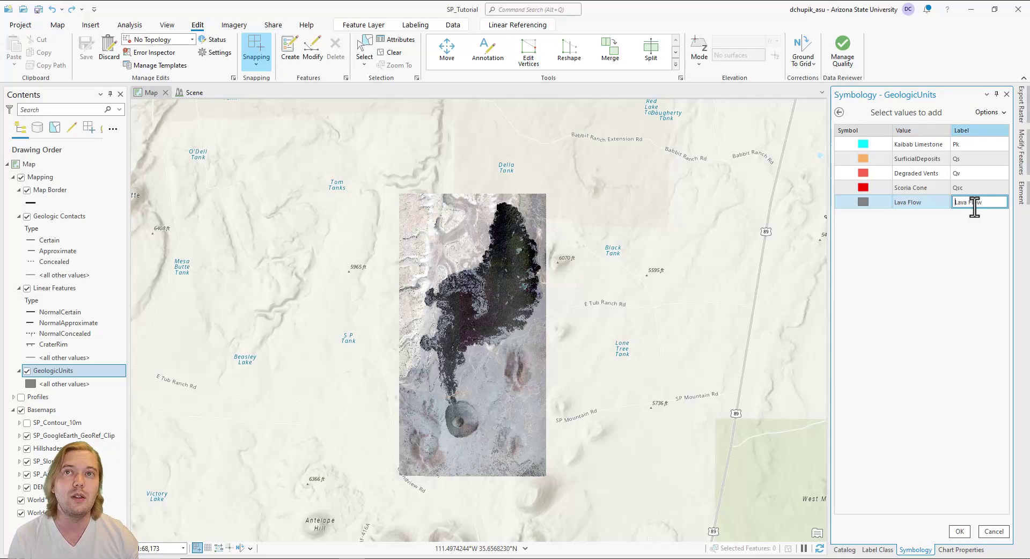
{"action": "left_click_drag", "start_coordinate": [983, 204], "coordinate": [936, 203]}
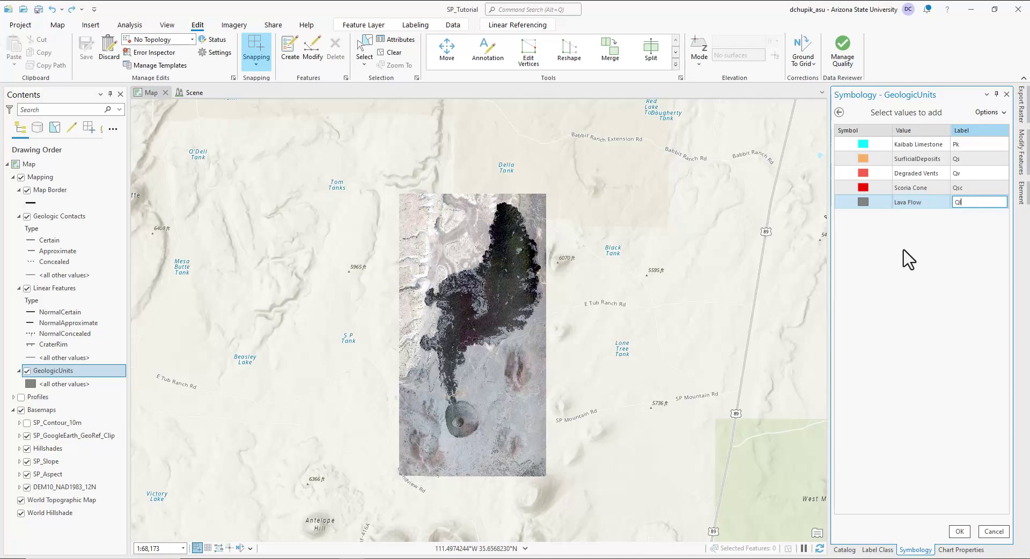
- Give the Lava Flow symbol no outline and a purple fill, then apply it
{"action": "left_click", "coordinate": [862, 201]}
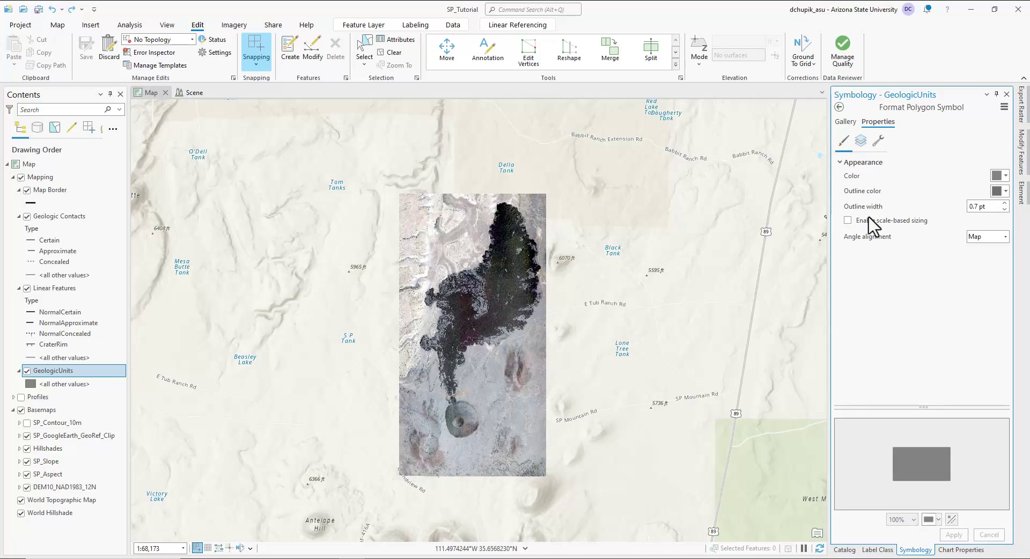
{"action": "left_click", "coordinate": [1006, 191]}
{"action": "left_click", "coordinate": [968, 207]}
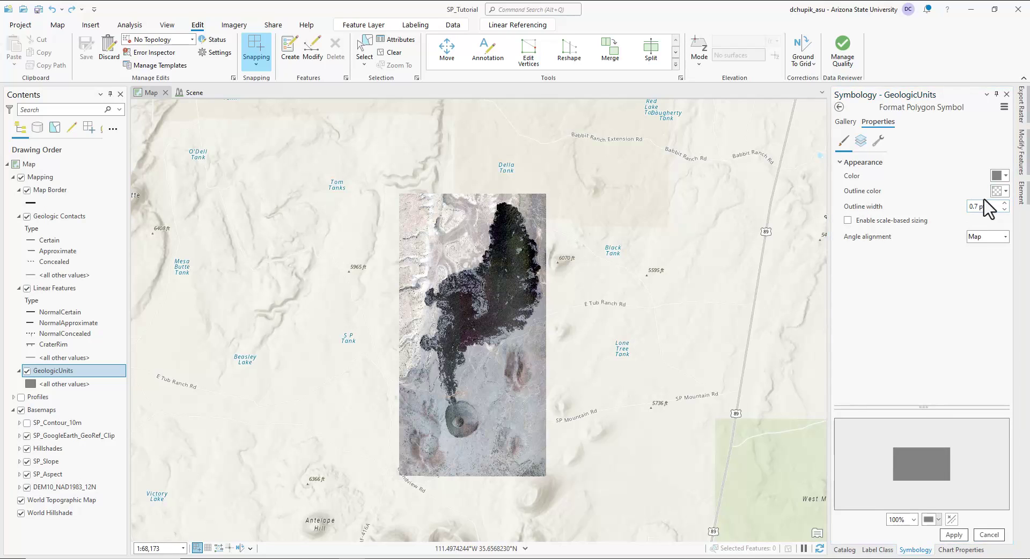
{"action": "left_click", "coordinate": [1005, 176]}
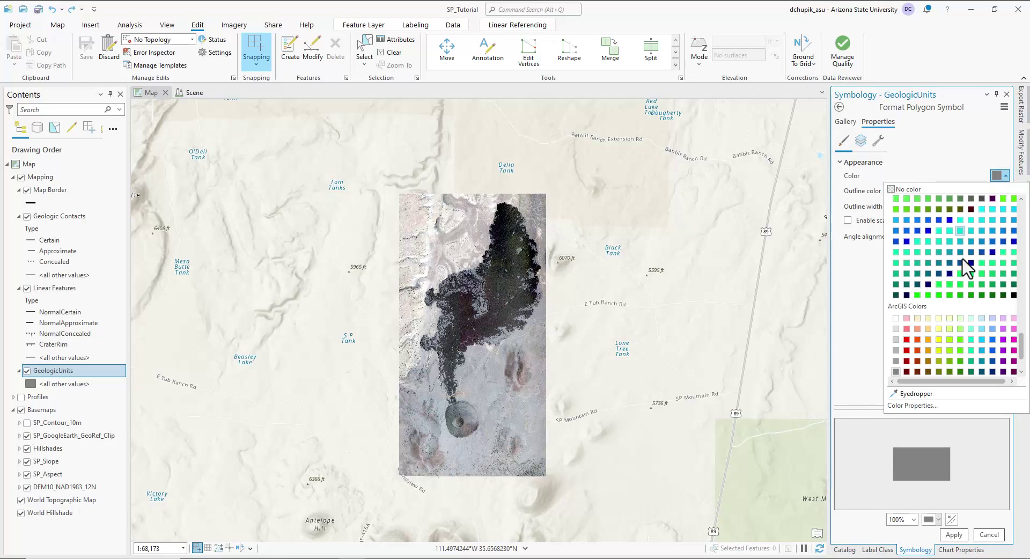
{"action": "scroll", "coordinate": [967, 266], "scroll_direction": "down", "scroll_amount": 3}
{"action": "left_click", "coordinate": [965, 350]}
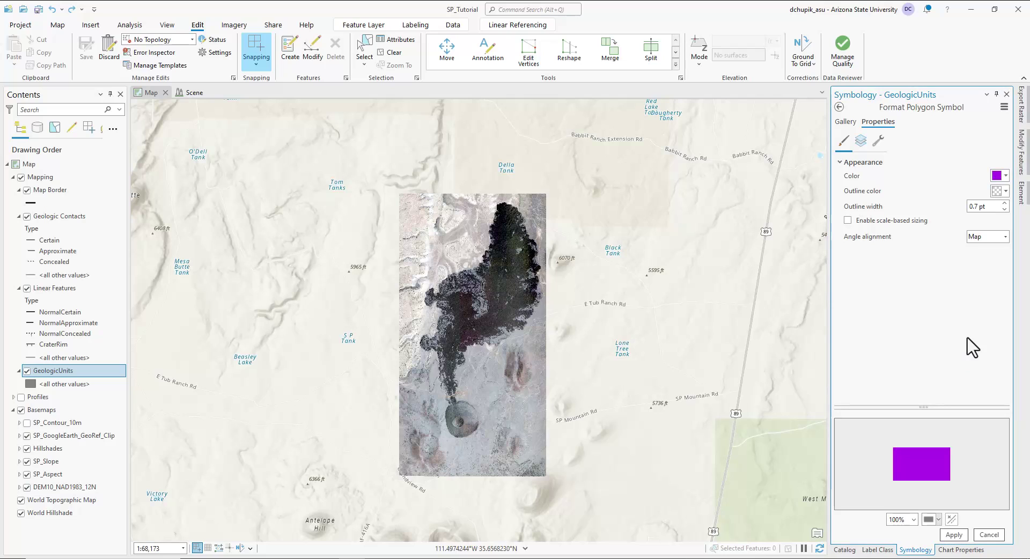
{"action": "left_click", "coordinate": [956, 536]}
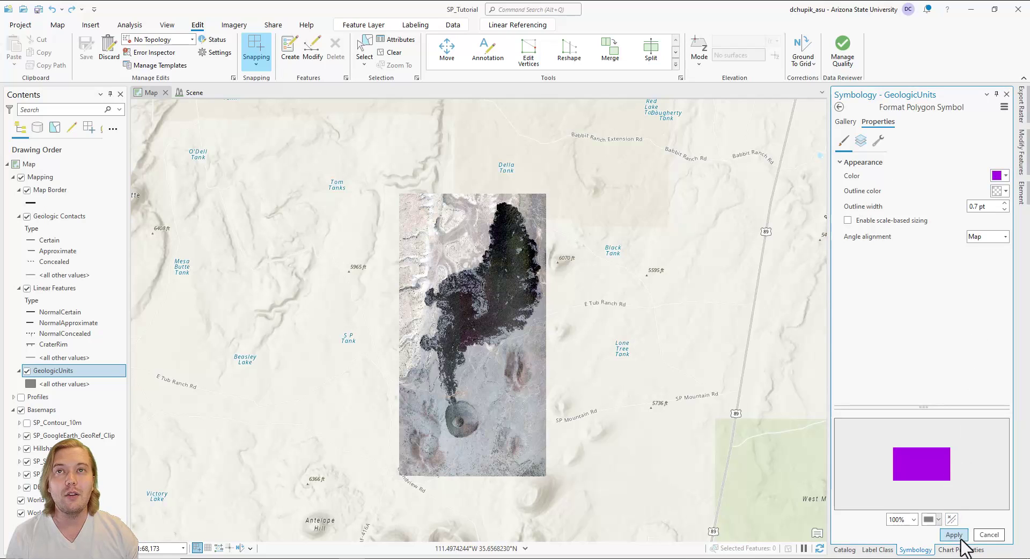
{"action": "left_click", "coordinate": [839, 108]}
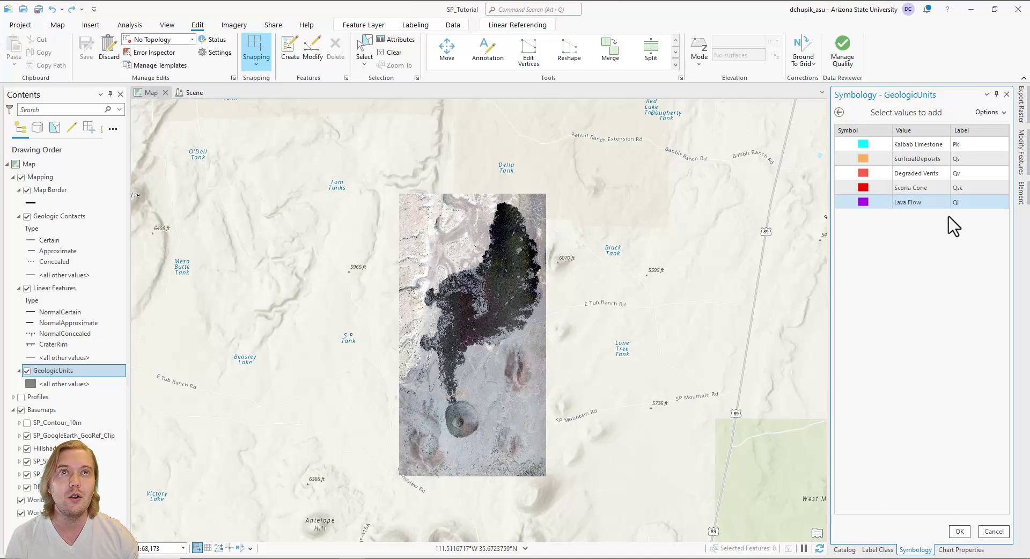
- Select all five new values and add them as GeologicUnits symbol classes
{"action": "left_click", "coordinate": [1001, 112]}
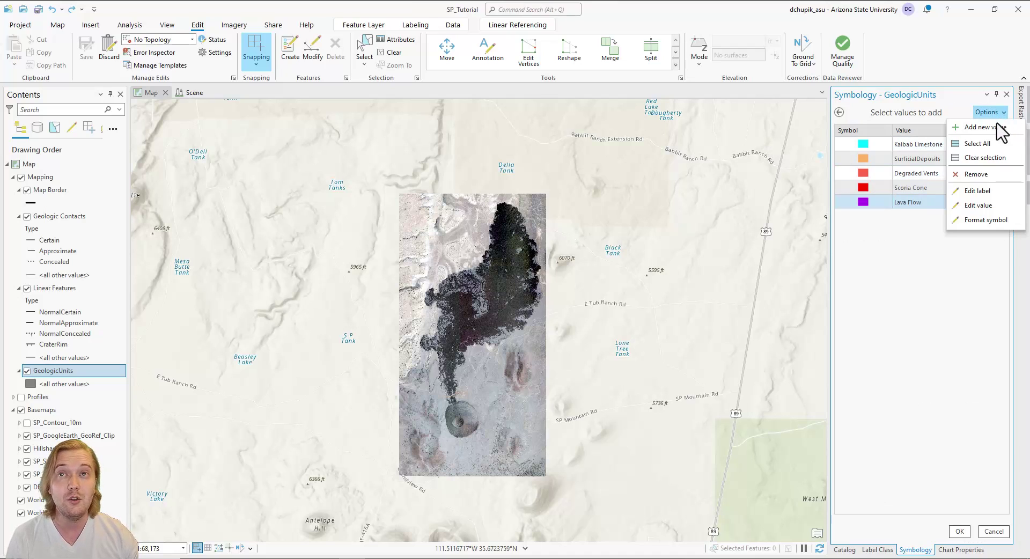
{"action": "left_click", "coordinate": [991, 147]}
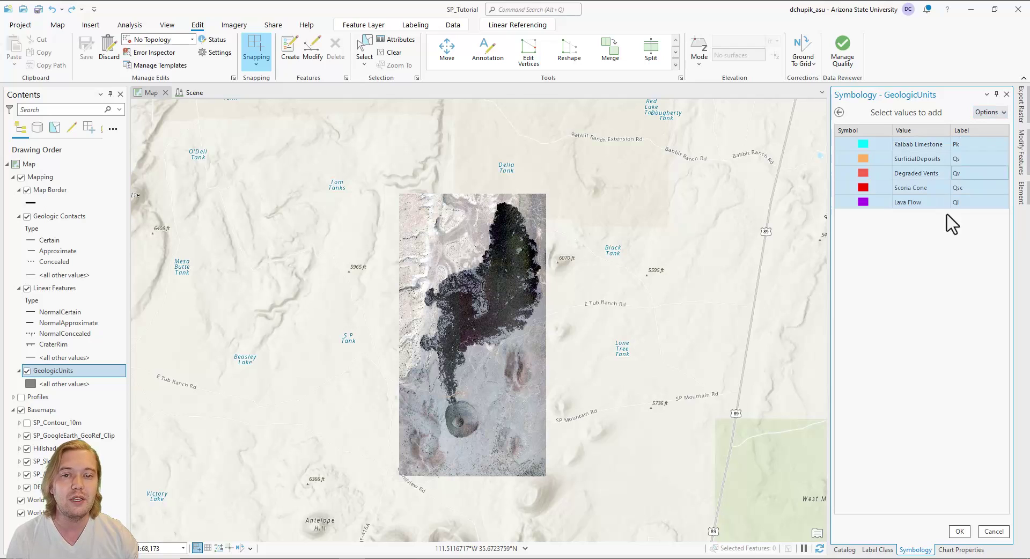
{"action": "left_click", "coordinate": [960, 531]}
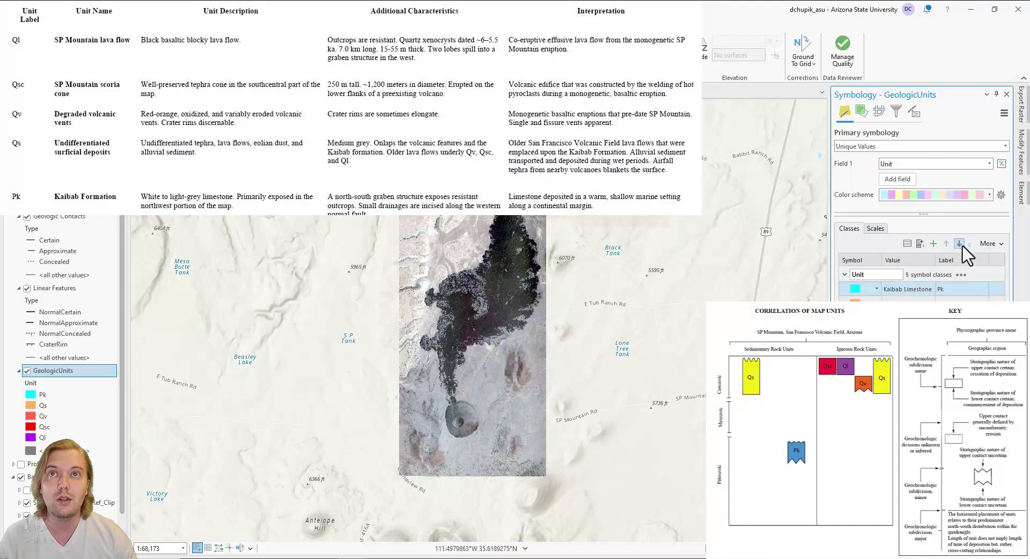
- Move Kaibab Limestone (Pk) to the bottom and SurficialDeposits (Qs) down below Lava Flow
{"action": "left_click", "coordinate": [960, 245]}
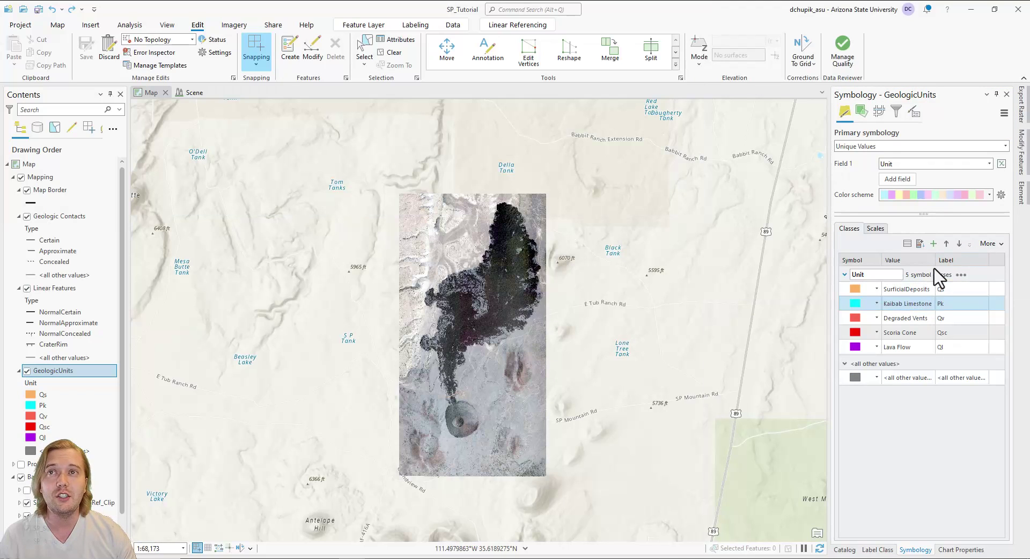
{"action": "left_click", "coordinate": [959, 244]}
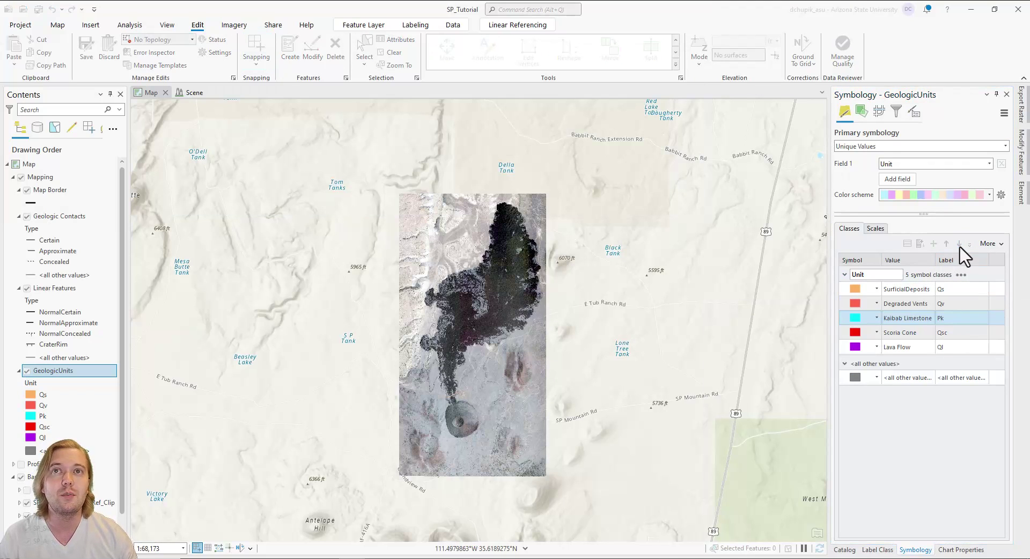
{"action": "left_click", "coordinate": [958, 244]}
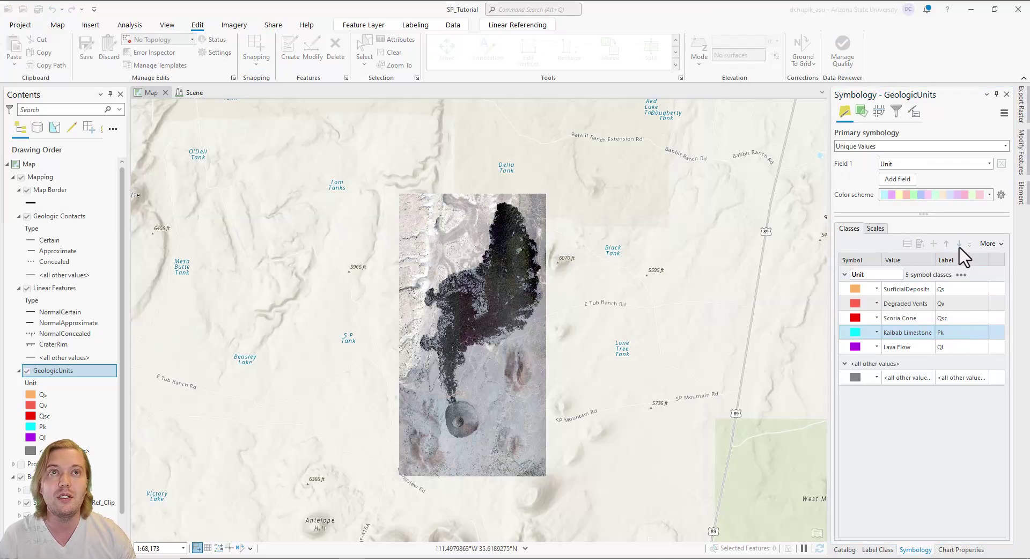
{"action": "left_click", "coordinate": [959, 244]}
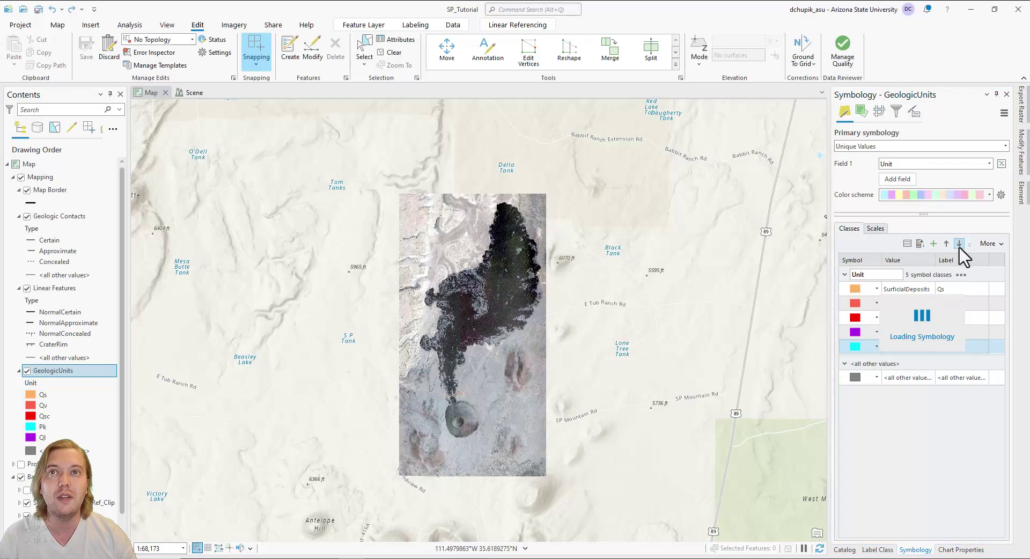
{"action": "left_click", "coordinate": [893, 291]}
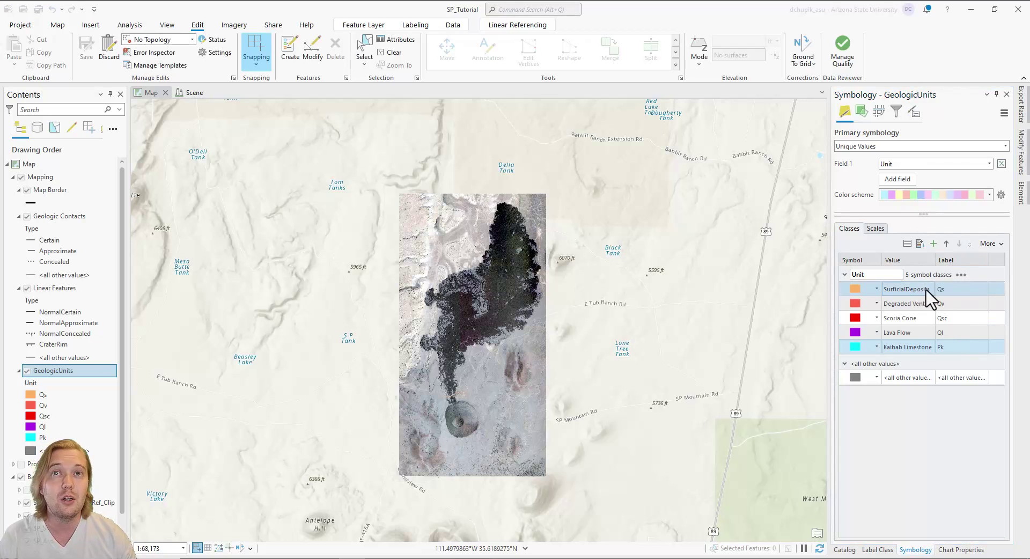
{"action": "left_click", "coordinate": [959, 244]}
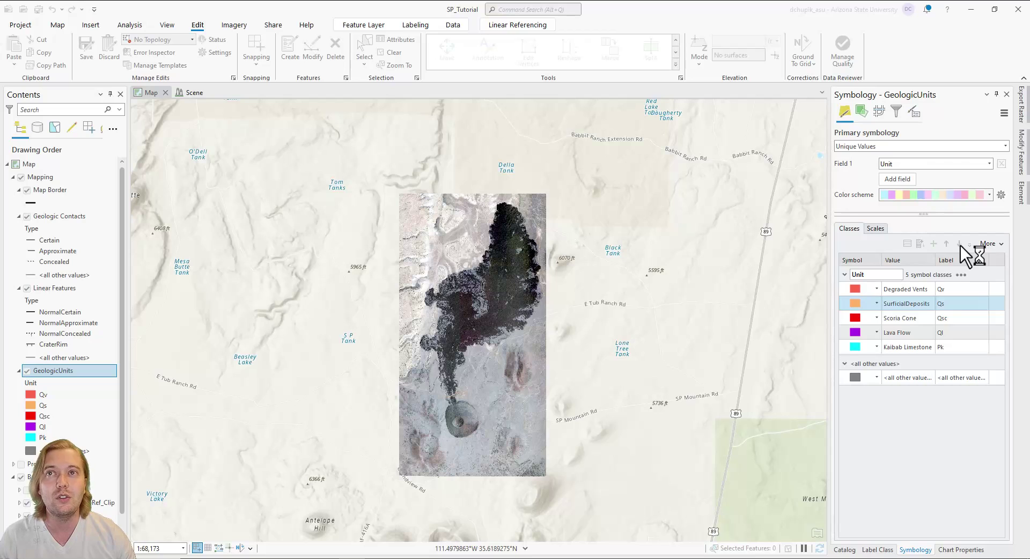
{"action": "left_click", "coordinate": [960, 245]}
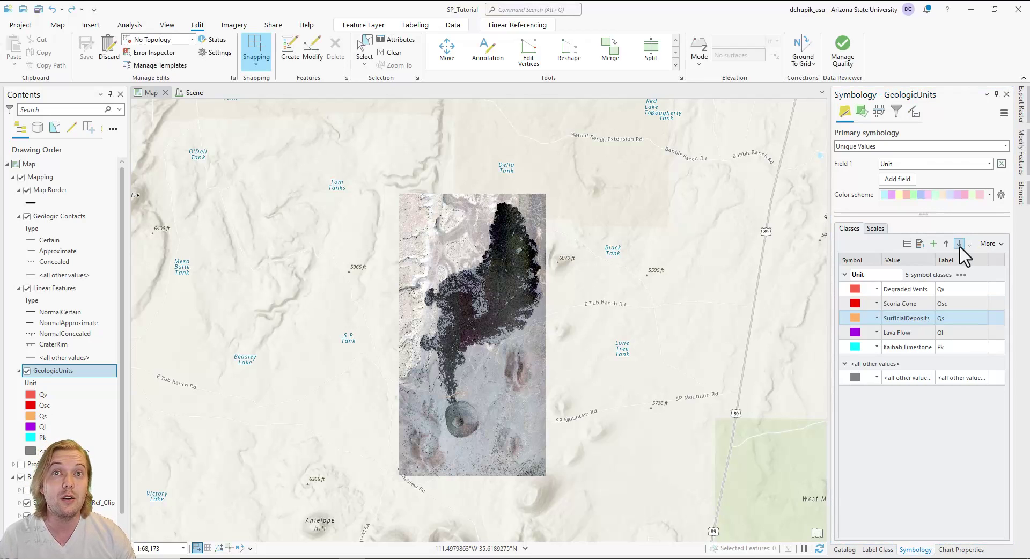
{"action": "left_click", "coordinate": [959, 244]}
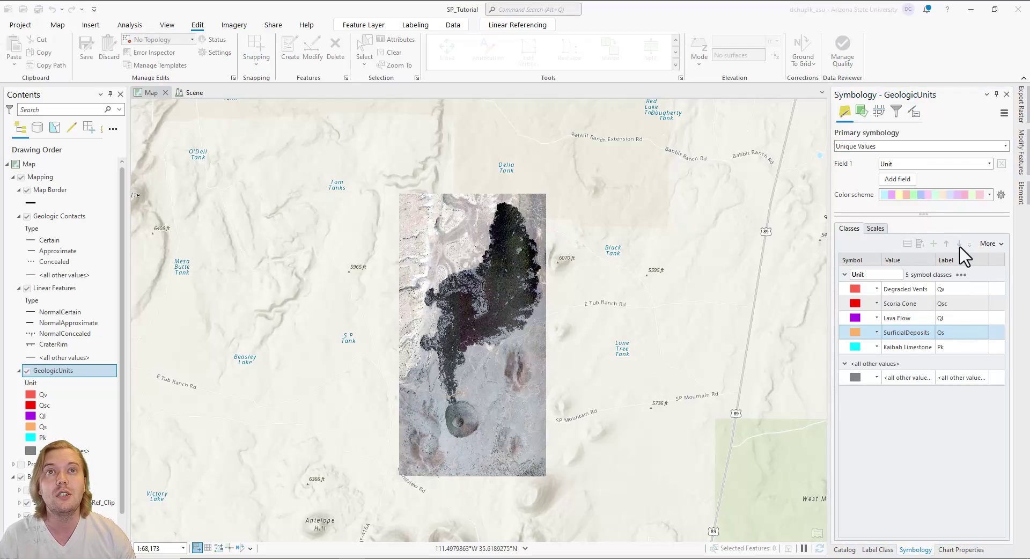
- Move Degraded Vents and Scoria Cone below Lava Flow so Ql tops the list
{"action": "left_click", "coordinate": [922, 292]}
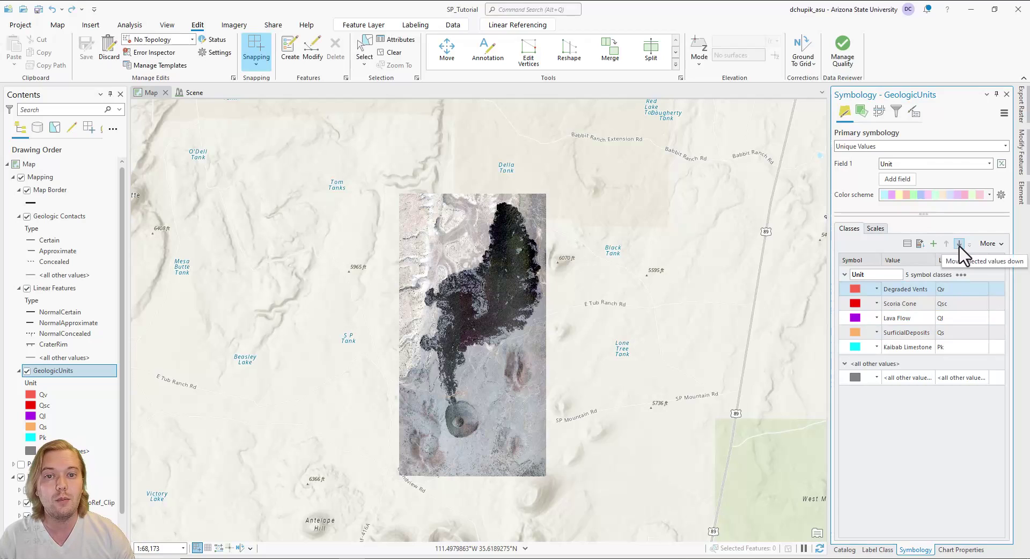
{"action": "left_click", "coordinate": [959, 245]}
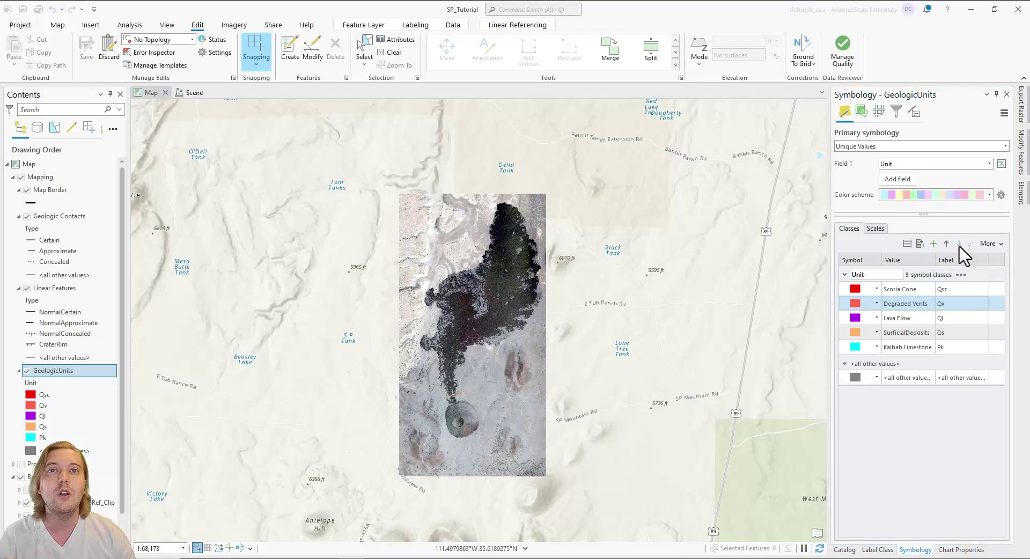
{"action": "left_click", "coordinate": [959, 244]}
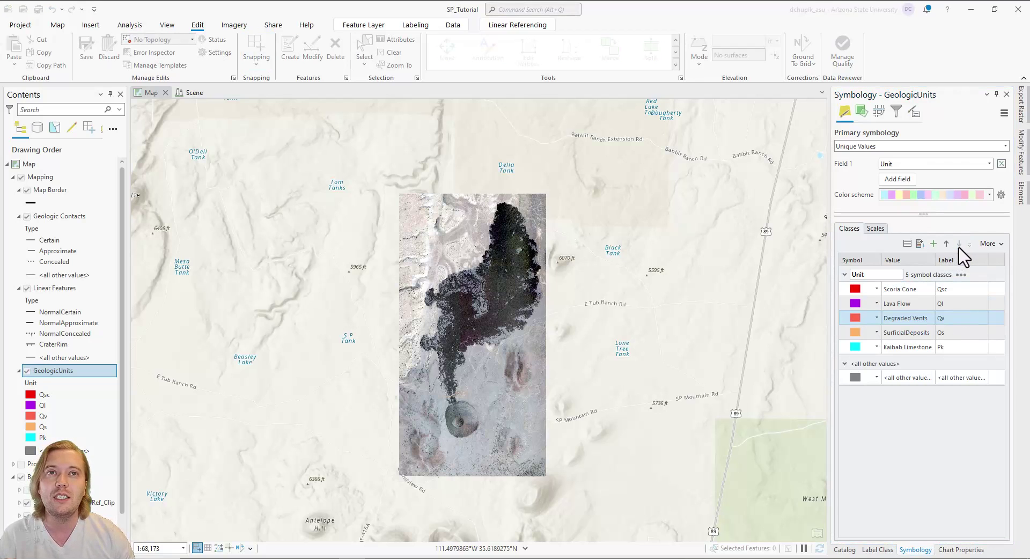
{"action": "left_click", "coordinate": [925, 289]}
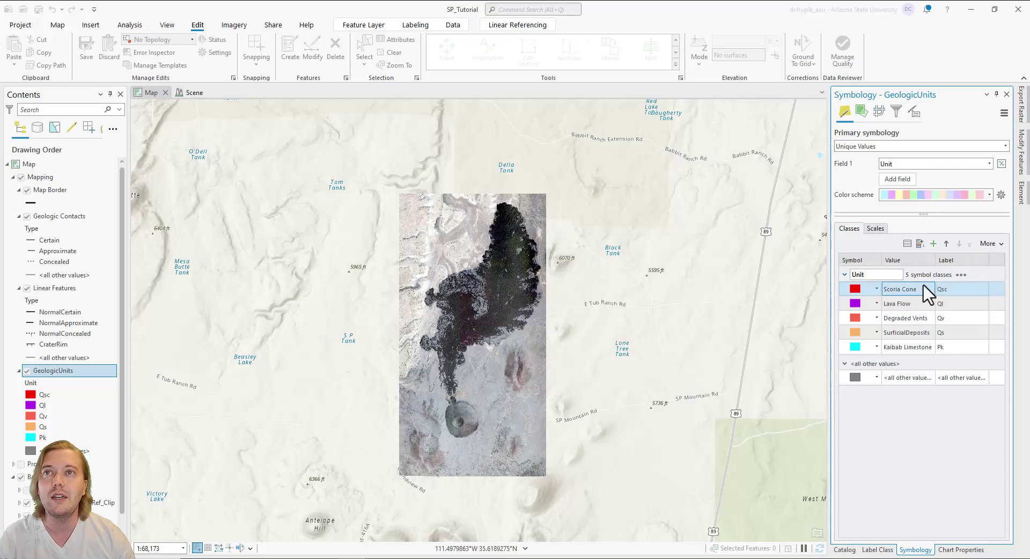
{"action": "left_click", "coordinate": [959, 244]}
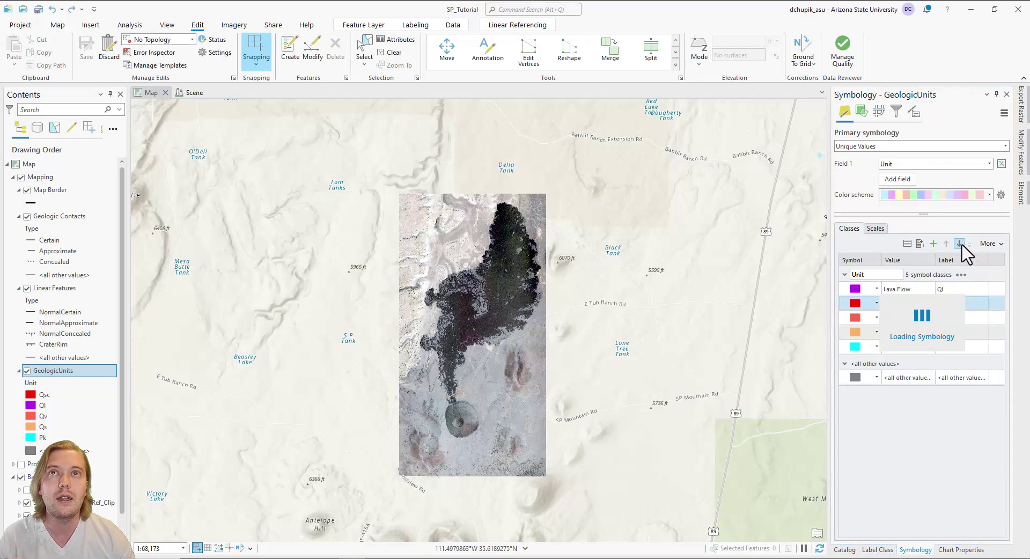